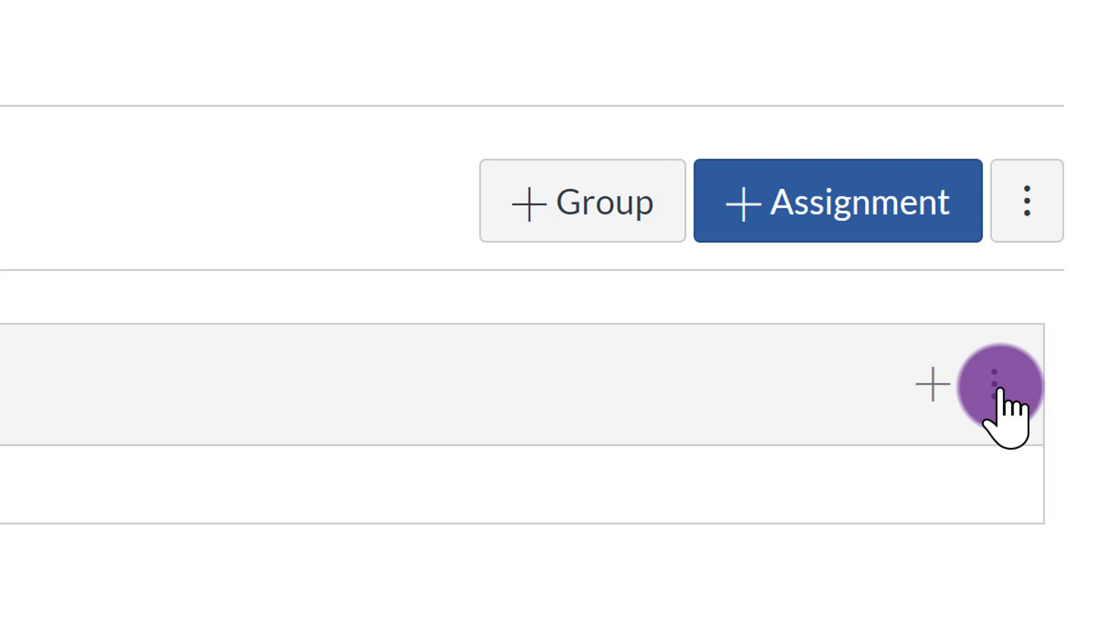
Rename the default Assignments group to Class/Homework and save it
{"action": "left_click", "coordinate": [998, 394]}
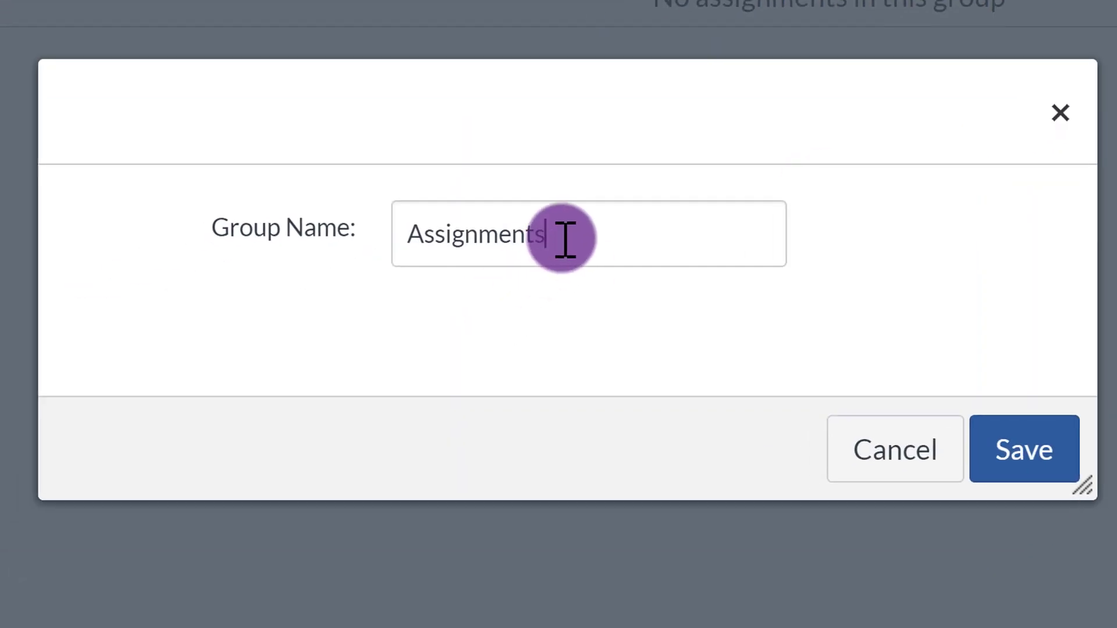
{"action": "left_click_drag", "start_coordinate": [566, 237], "coordinate": [294, 244]}
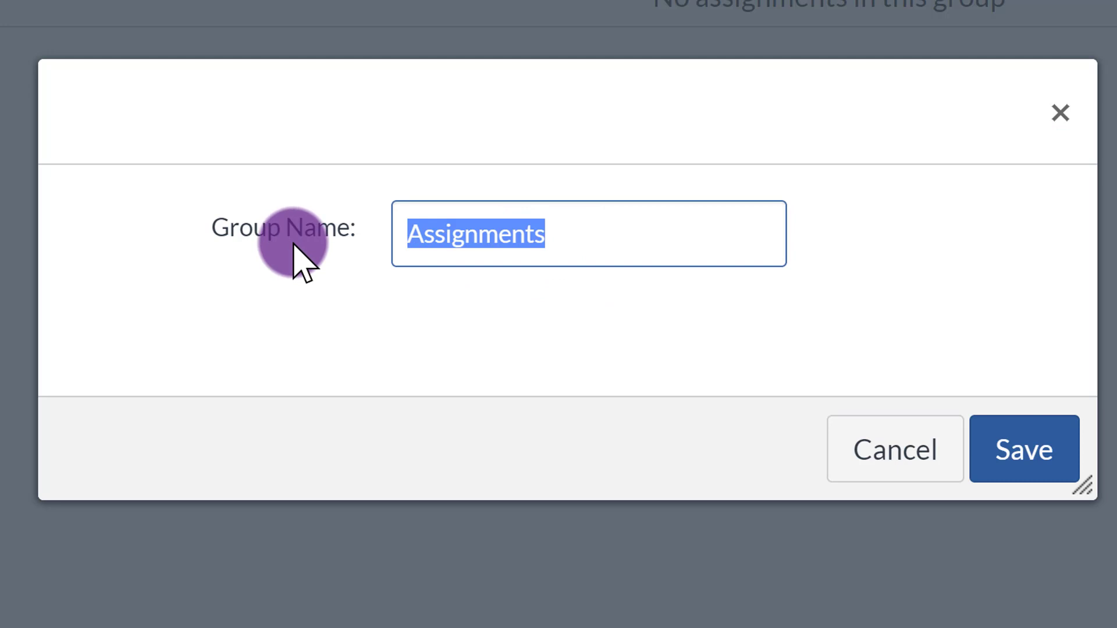
{"action": "type", "text": "Clas"}
{"action": "key", "text": "Down"}
{"action": "key", "text": "Return"}
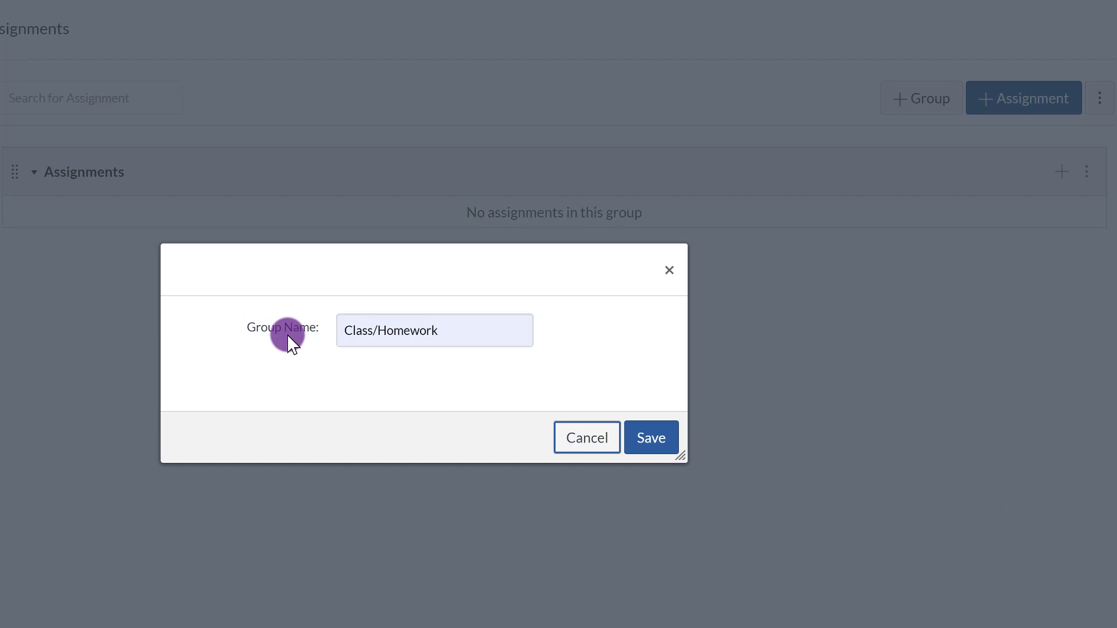
{"action": "left_click", "coordinate": [647, 448]}
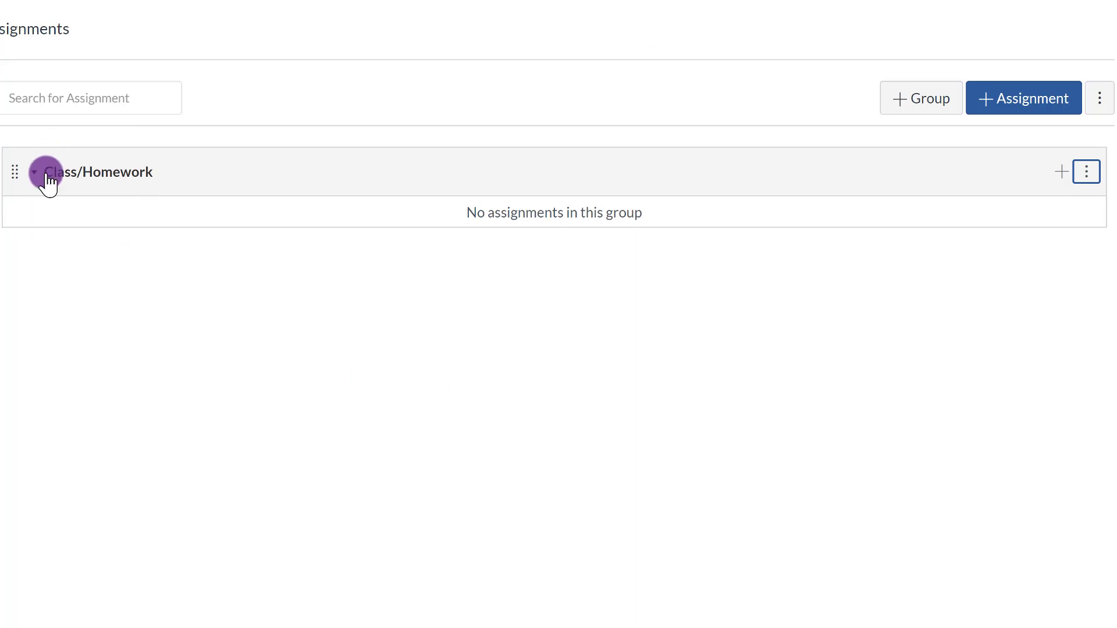
Open the Class/Homework group's options menu, then dismiss it
{"action": "left_click", "coordinate": [1088, 172]}
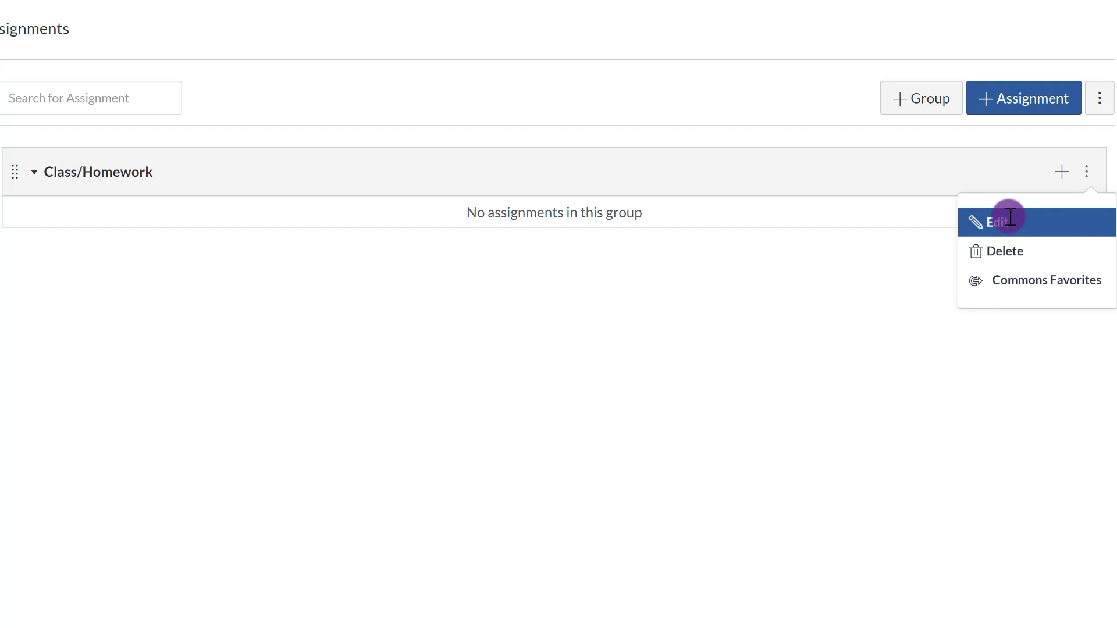
{"action": "left_click", "coordinate": [764, 98]}
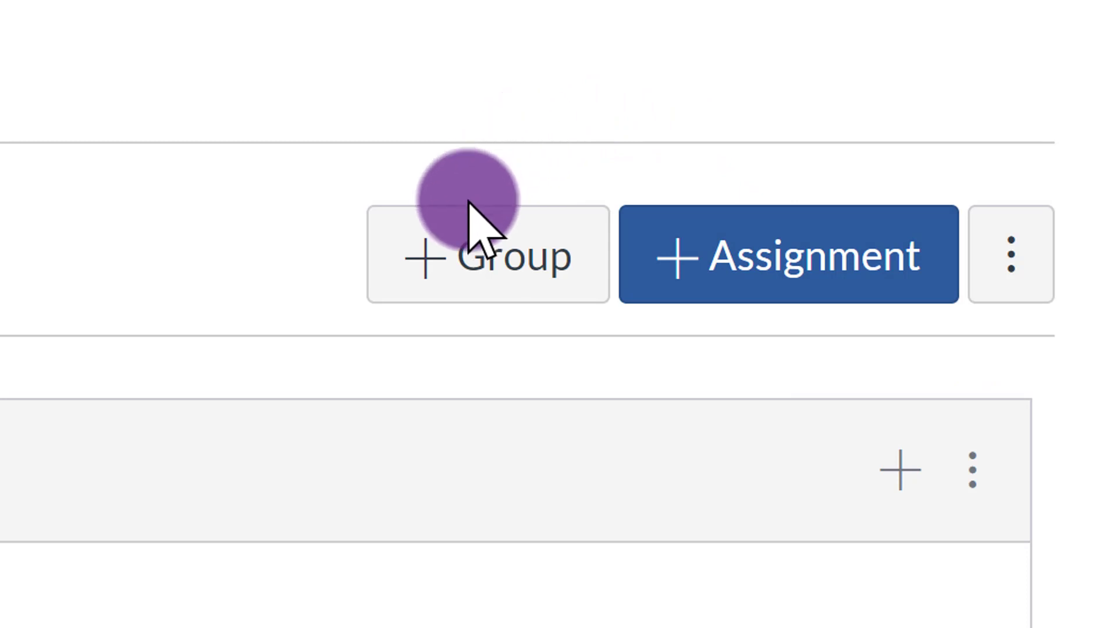
Add a new assignment group named Warm-Ups
{"action": "left_click", "coordinate": [453, 278]}
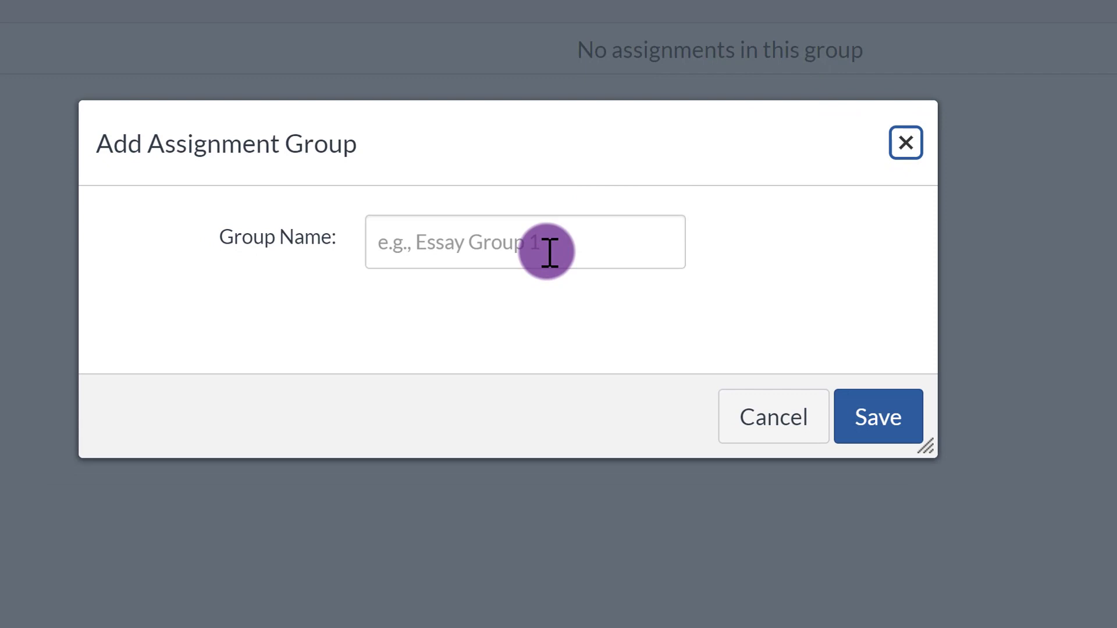
{"action": "left_click", "coordinate": [549, 254]}
{"action": "left_click", "coordinate": [495, 311]}
{"action": "left_click", "coordinate": [870, 432]}
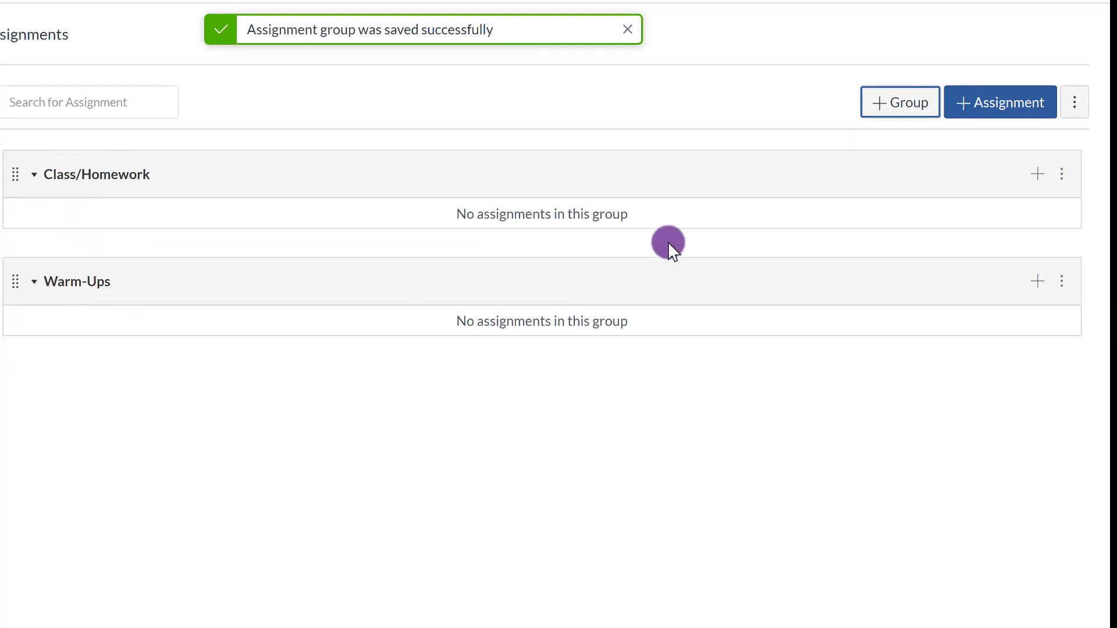
Add another assignment group named Quizzes
{"action": "left_click", "coordinate": [884, 107]}
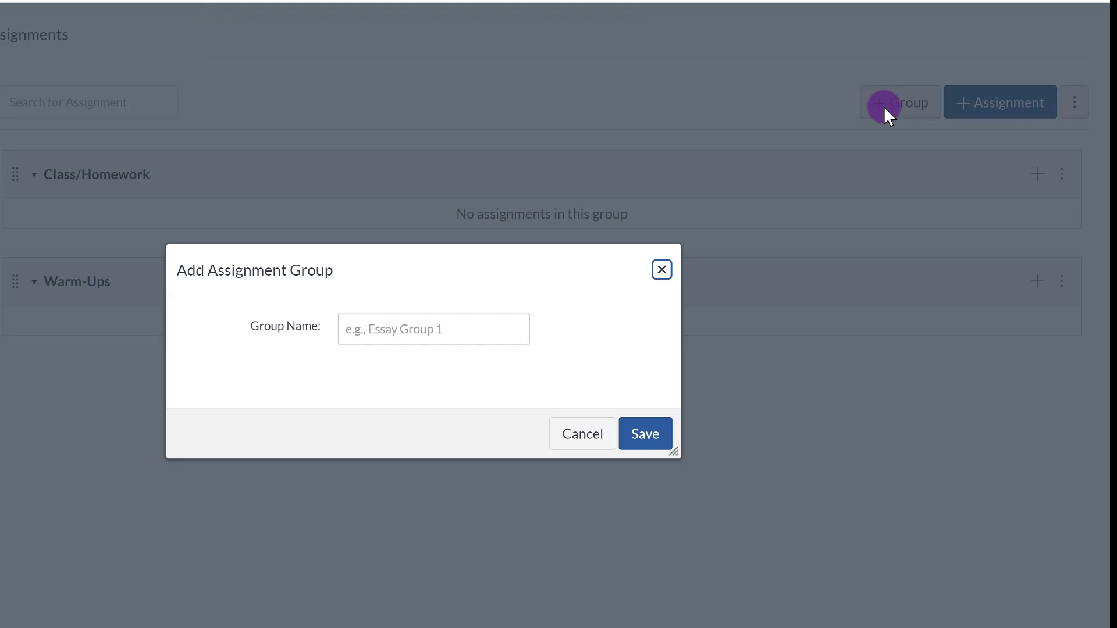
{"action": "left_click", "coordinate": [429, 327]}
{"action": "type", "text": "Quizzes"}
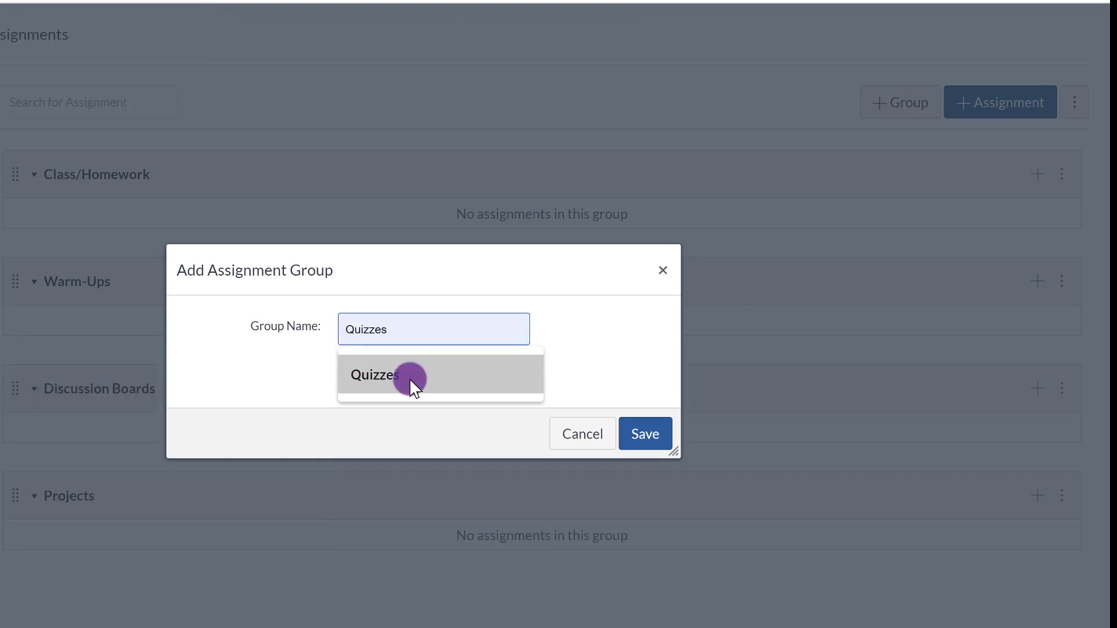
{"action": "left_click", "coordinate": [409, 380]}
{"action": "left_click", "coordinate": [645, 434]}
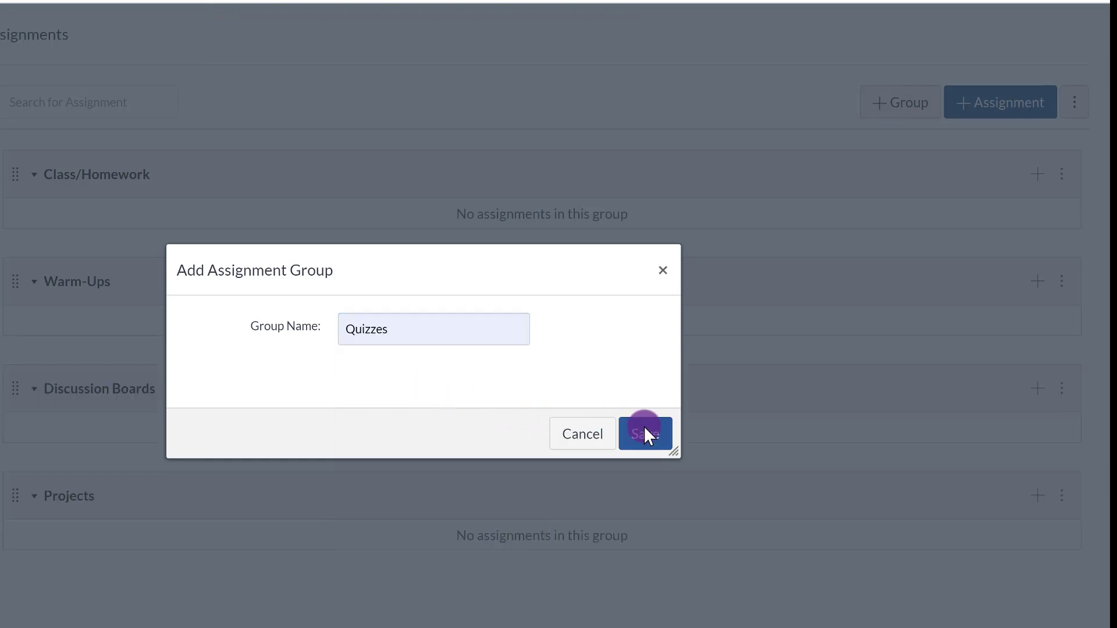
{"action": "scroll", "coordinate": [470, 416], "scroll_direction": "down", "scroll_amount": 1}
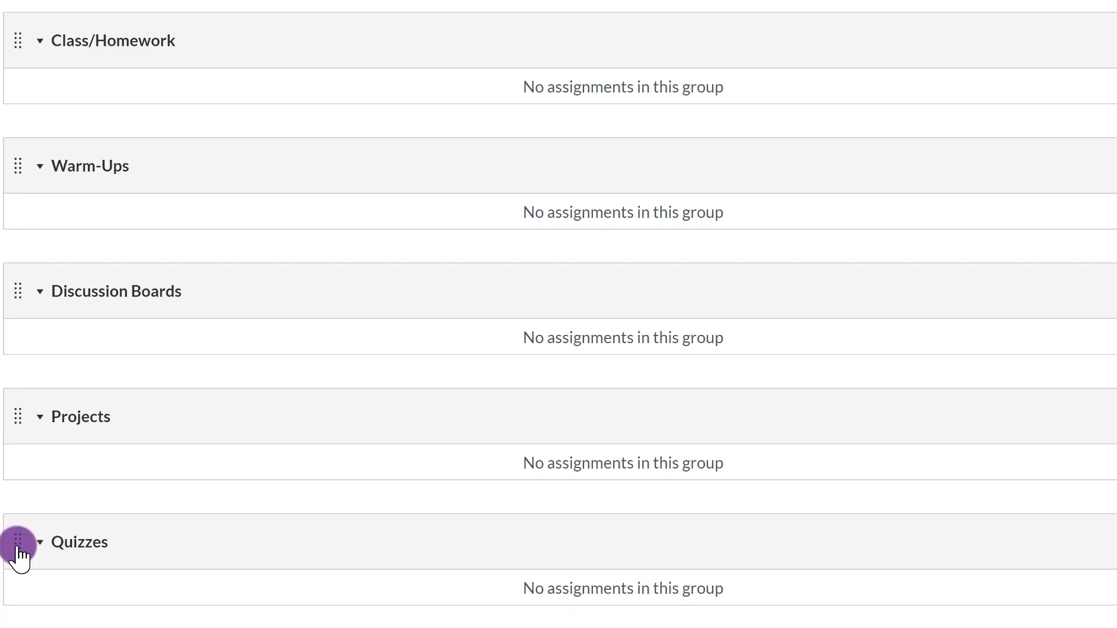
Drag the Quizzes group to the end of the list, after Discussion Boards and Projects
{"action": "left_click_drag", "start_coordinate": [23, 555], "coordinate": [32, 624]}
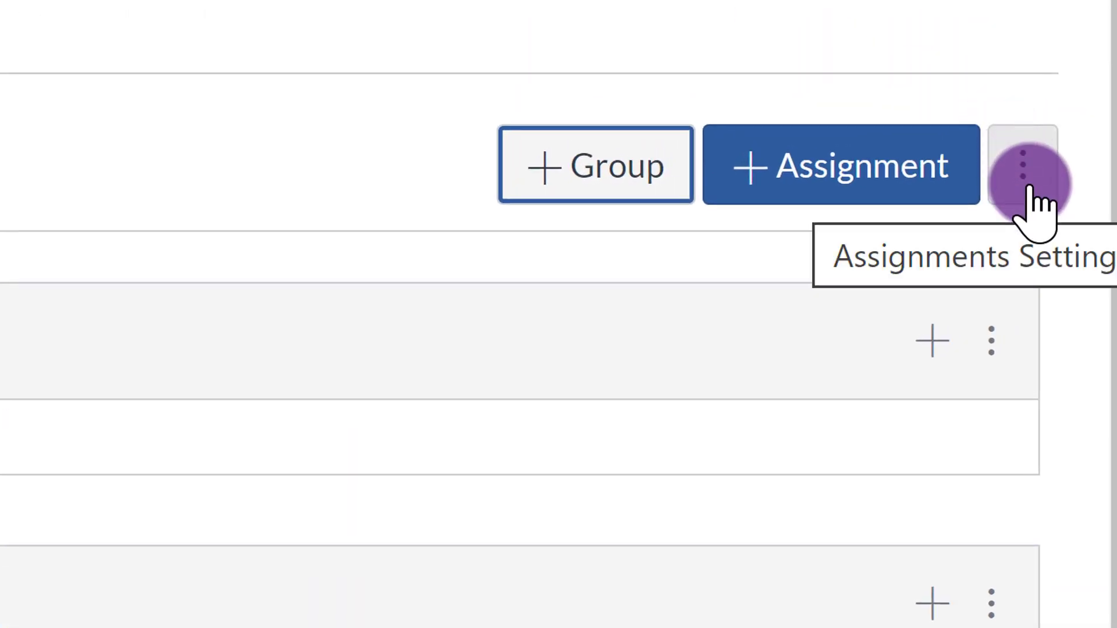
Open Assignment Groups Weight from the course-wide assignment settings menu
{"action": "left_click", "coordinate": [1029, 188]}
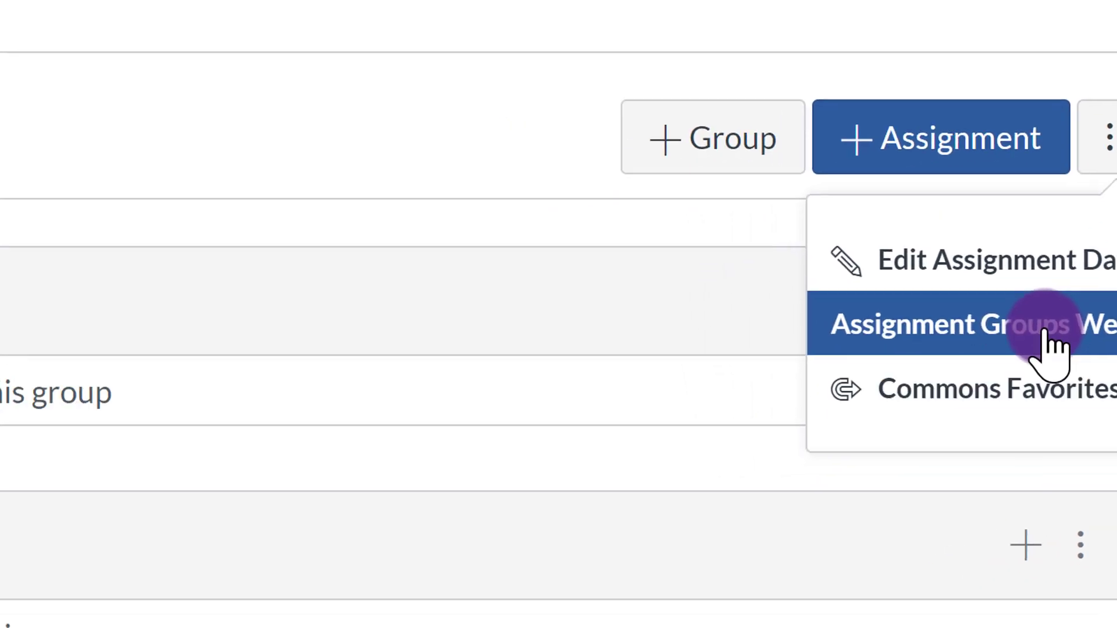
{"action": "left_click", "coordinate": [1046, 330]}
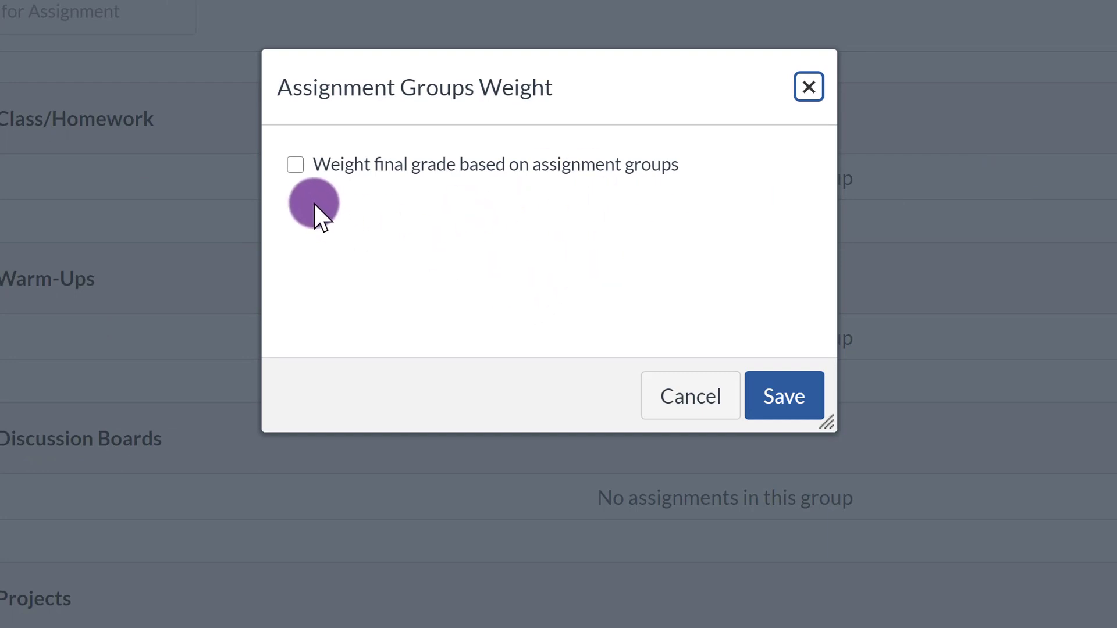
Enable group weighting: Warm-Ups 10, Discussion Boards 15, Class/Homework 20, Projects 25, Quizzes 30
{"action": "left_click", "coordinate": [296, 167]}
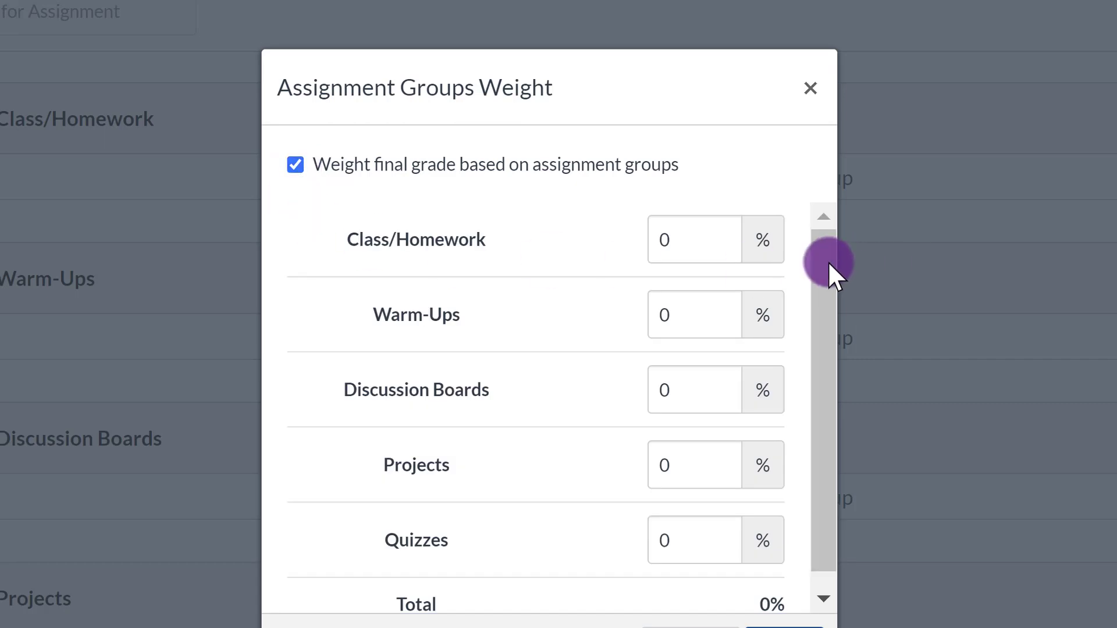
{"action": "scroll", "coordinate": [815, 305], "scroll_direction": "down", "scroll_amount": 1}
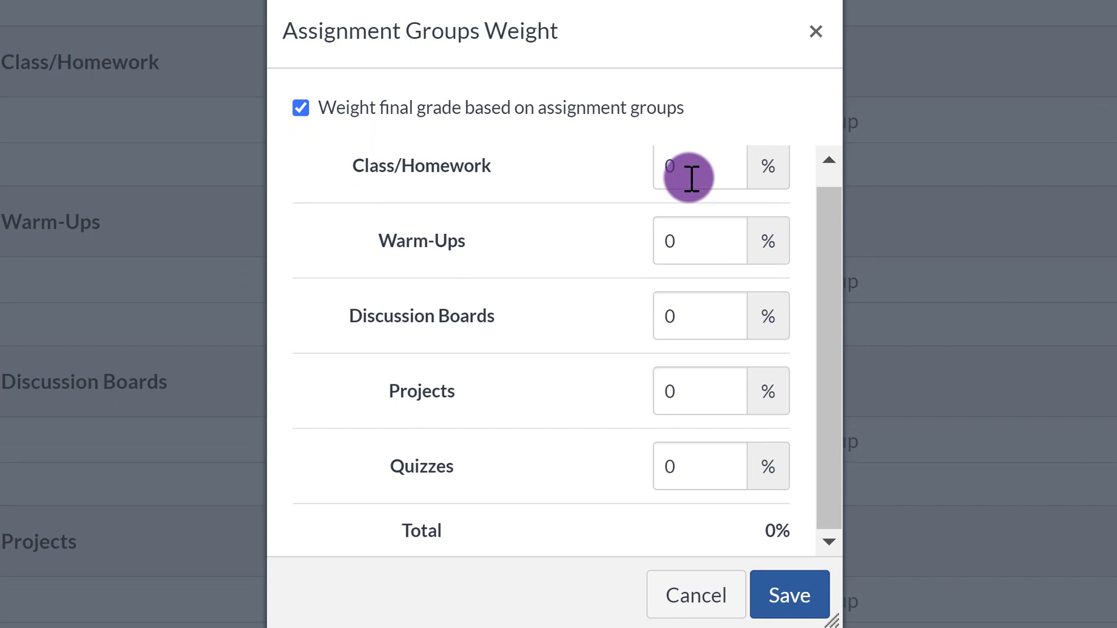
{"action": "left_click", "coordinate": [675, 232]}
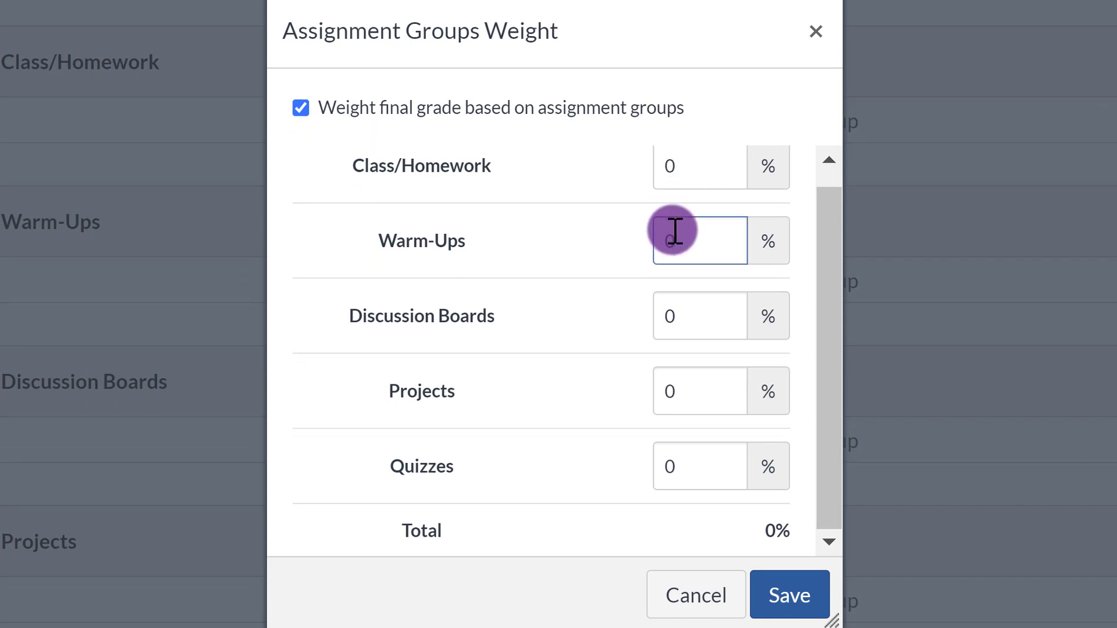
{"action": "type", "text": "10"}
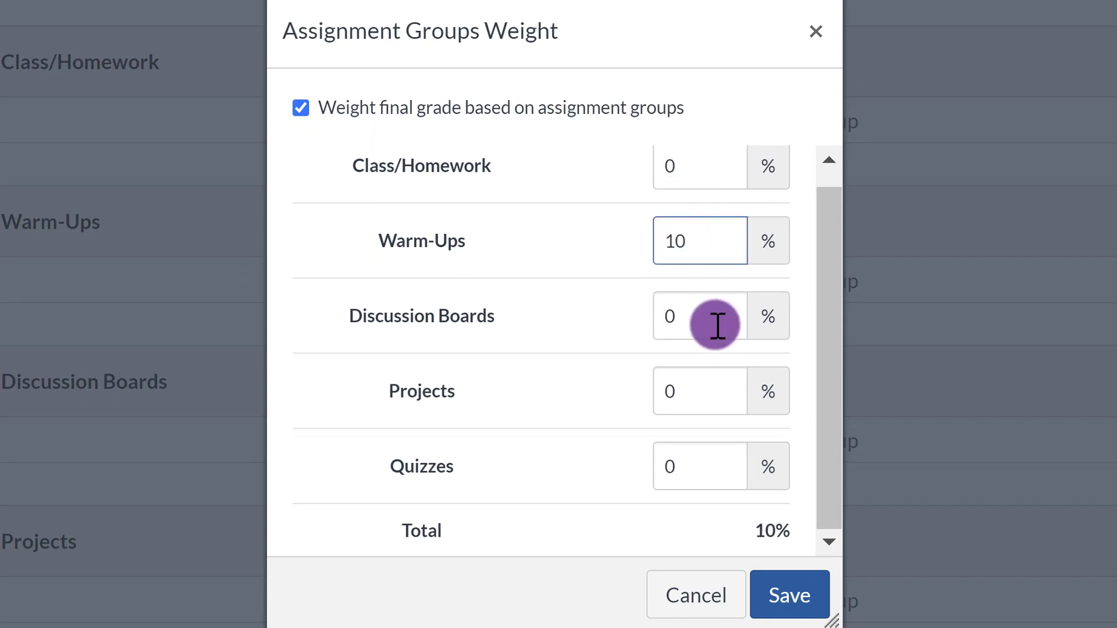
{"action": "key", "text": "Tab"}
{"action": "type", "text": "15"}
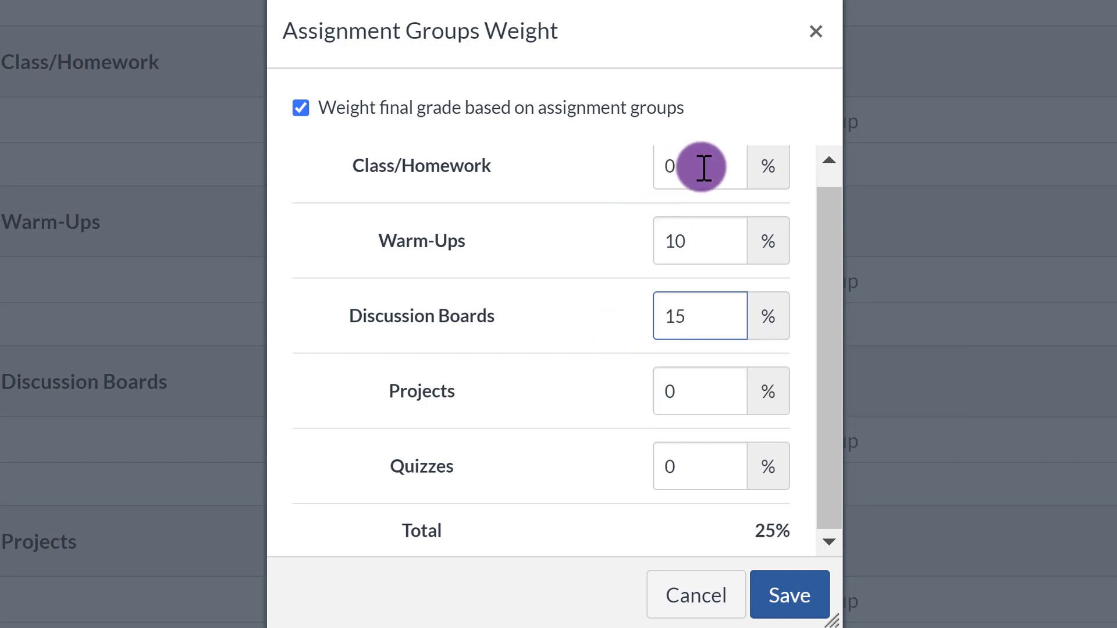
{"action": "left_click", "coordinate": [620, 174]}
{"action": "type", "text": "2"}
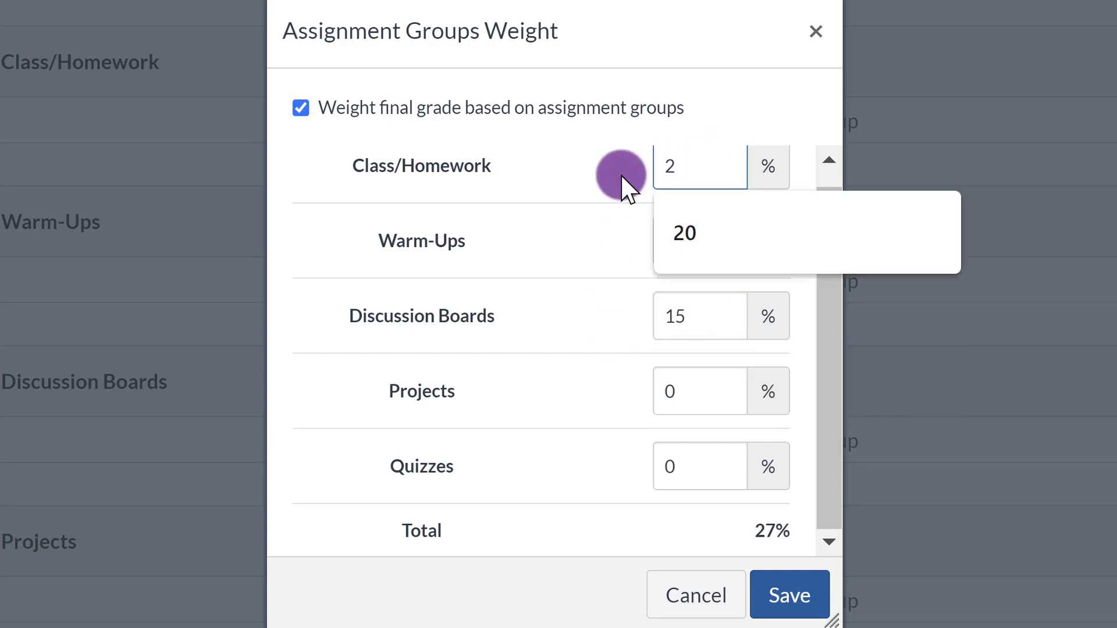
{"action": "type", "text": "0"}
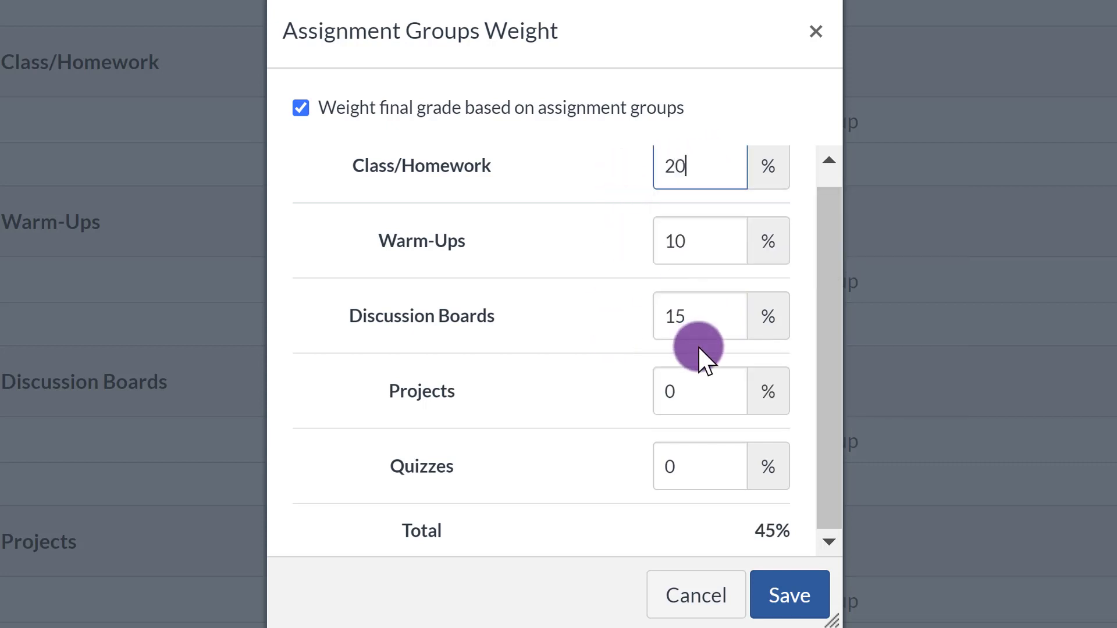
{"action": "left_click", "coordinate": [703, 391]}
{"action": "type", "text": "25"}
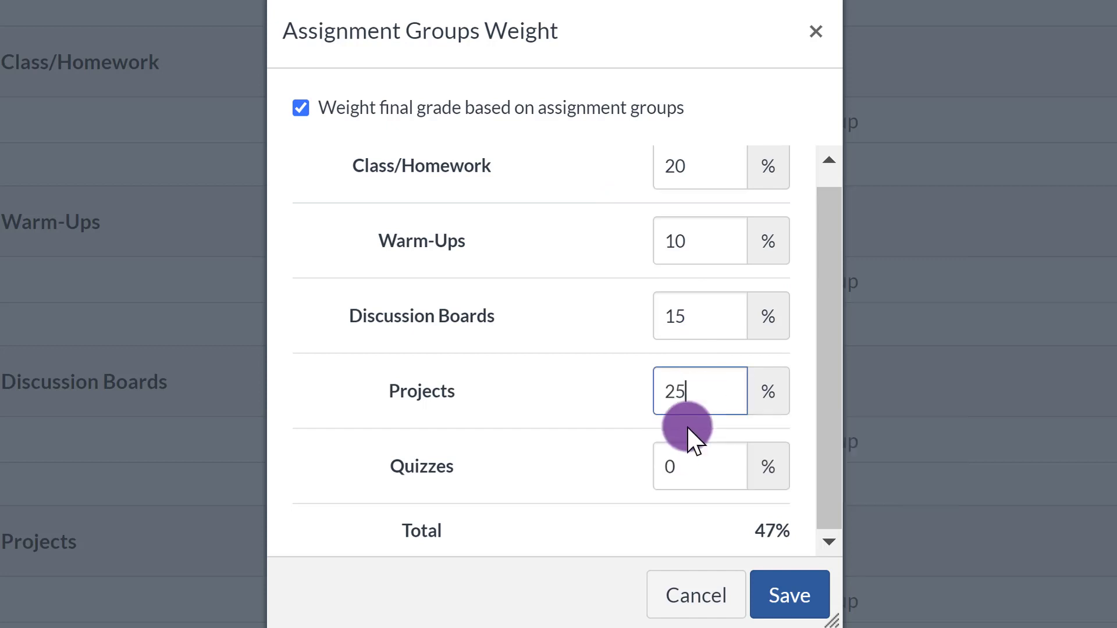
{"action": "left_click", "coordinate": [669, 468]}
{"action": "type", "text": "30"}
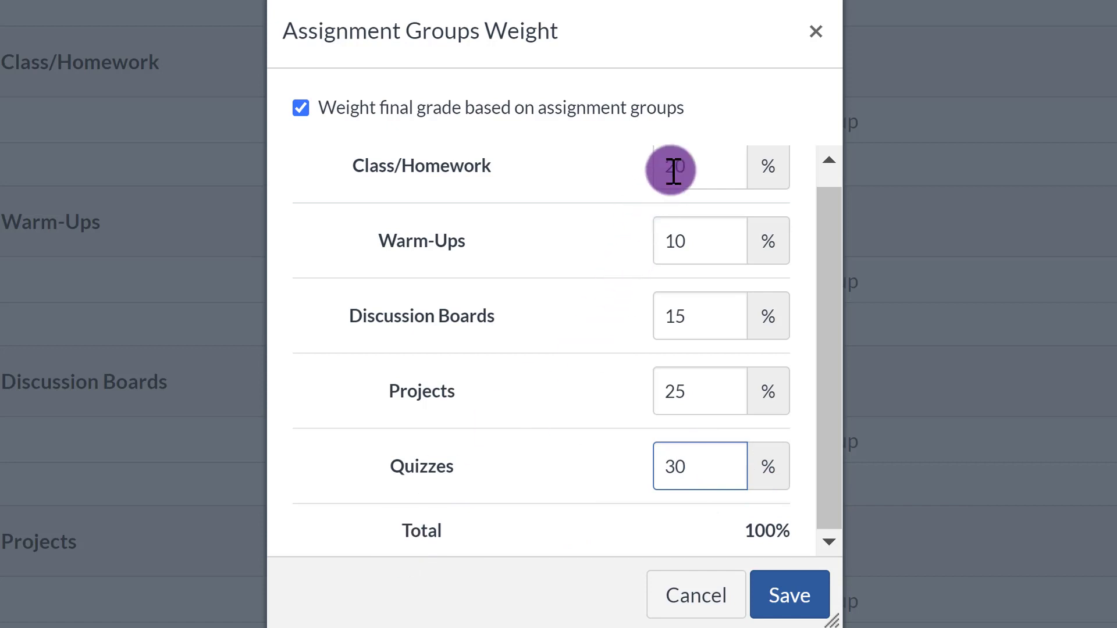
Save the new assignment group weights
{"action": "left_click", "coordinate": [829, 165]}
{"action": "scroll", "coordinate": [833, 339], "scroll_direction": "down", "scroll_amount": 1}
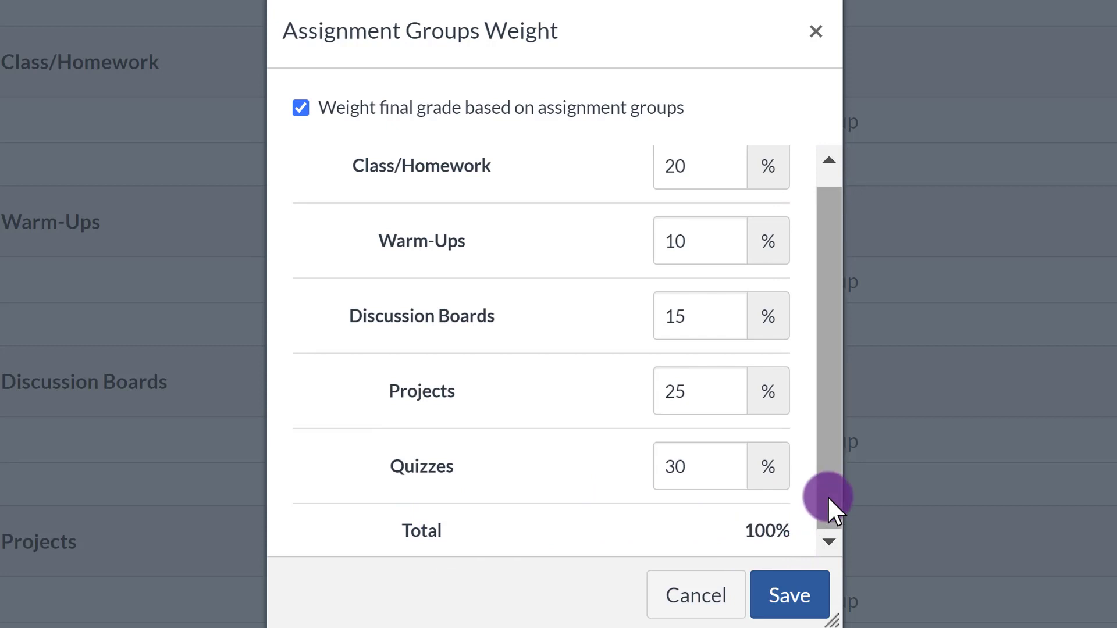
{"action": "left_click_drag", "start_coordinate": [828, 496], "coordinate": [831, 543]}
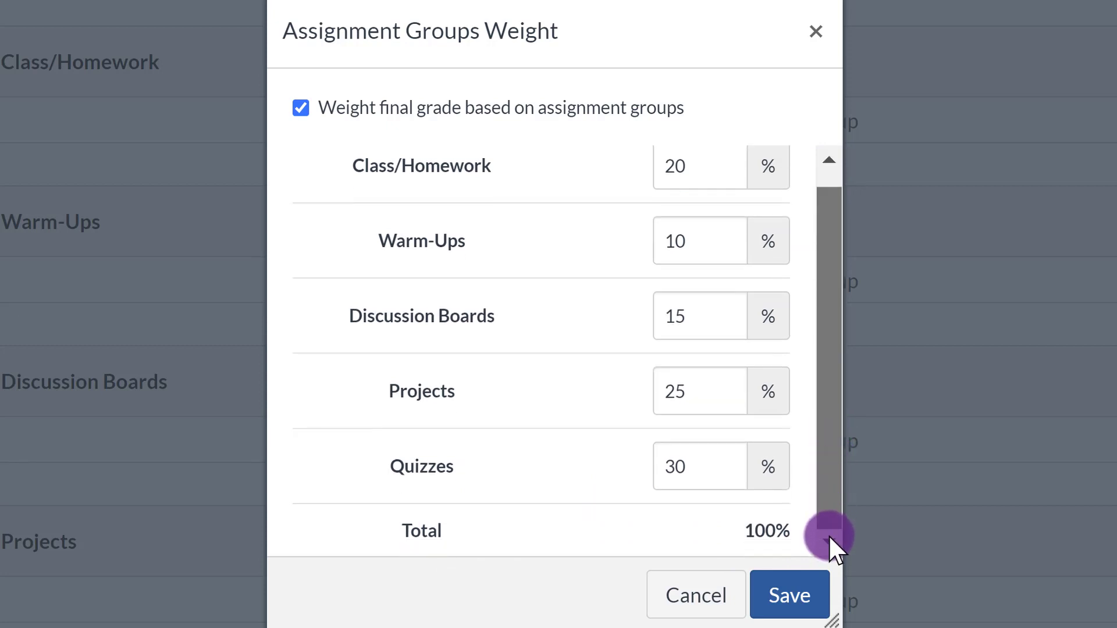
{"action": "left_click", "coordinate": [776, 610]}
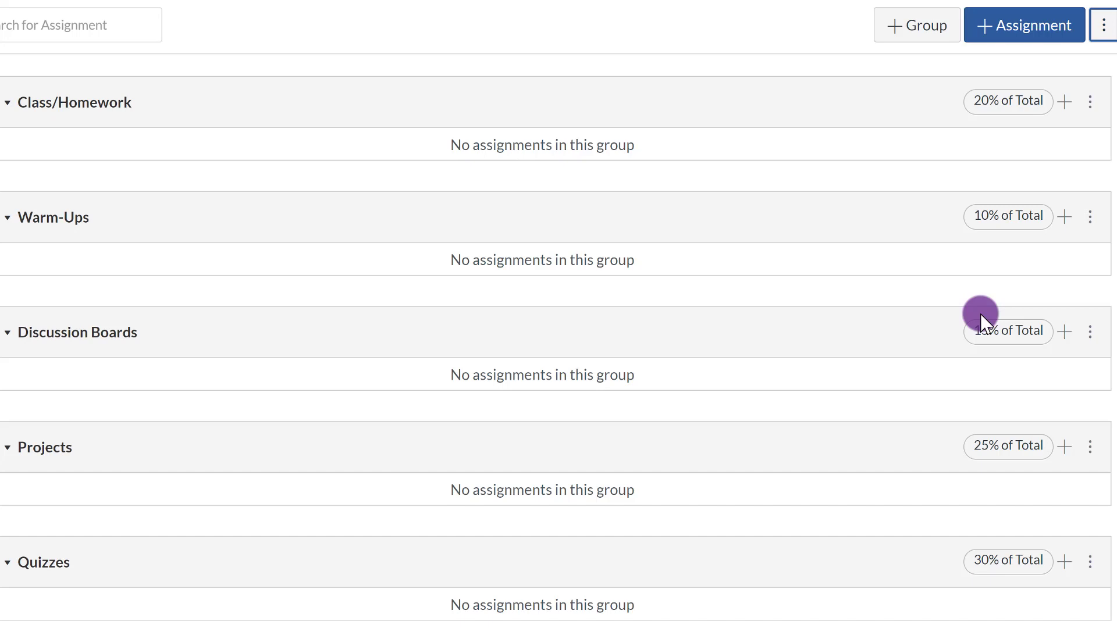
{"action": "left_click", "coordinate": [1105, 29]}
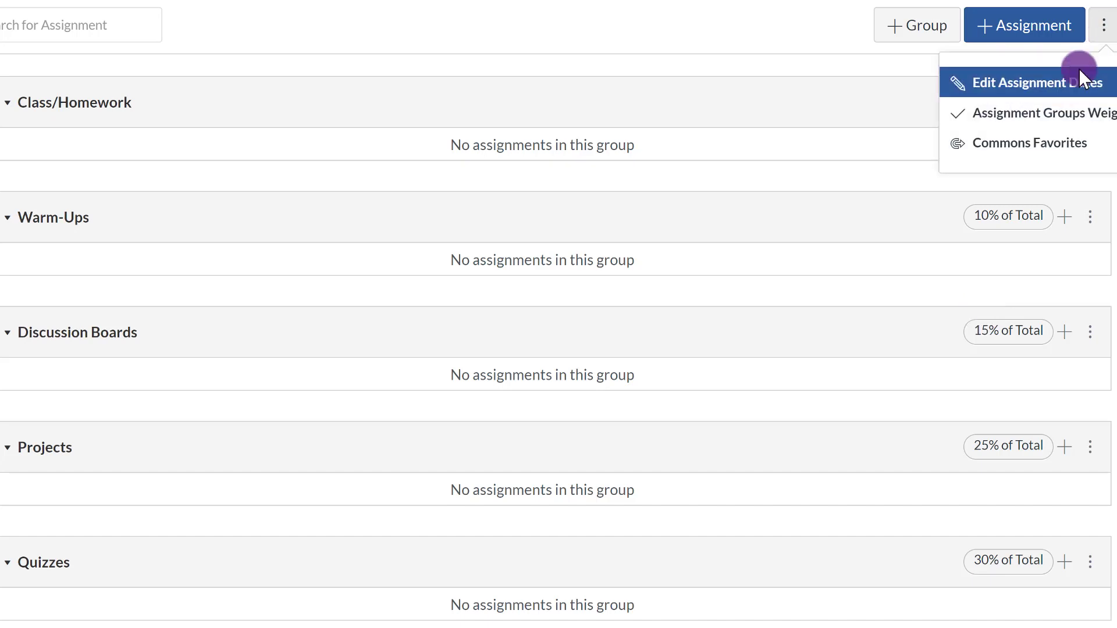
{"action": "left_click", "coordinate": [1035, 122]}
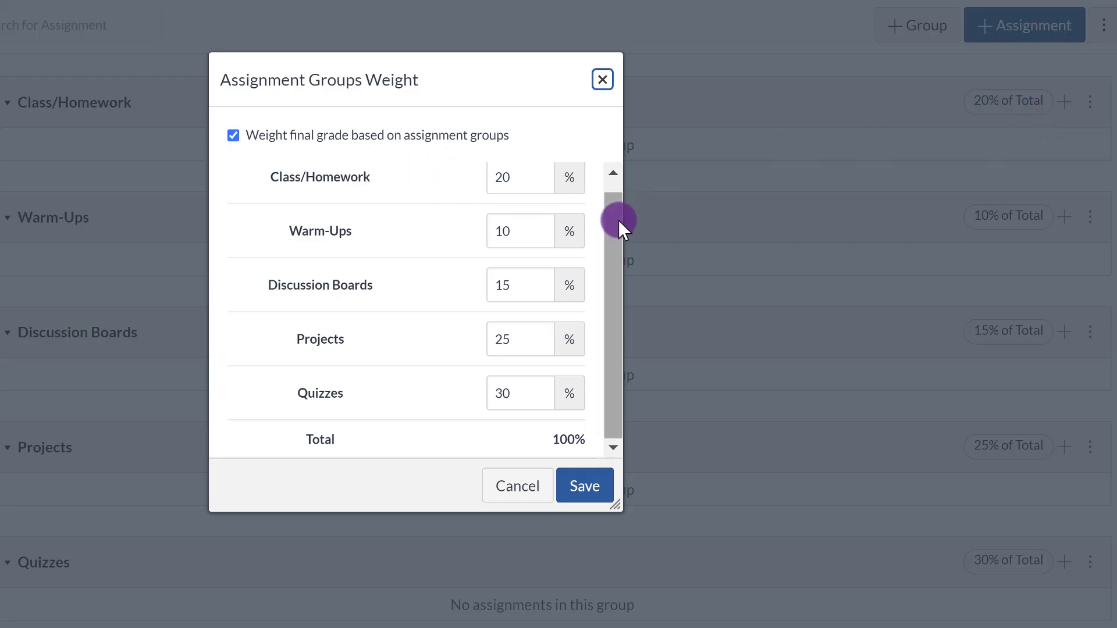
{"action": "left_click_drag", "start_coordinate": [619, 220], "coordinate": [612, 199]}
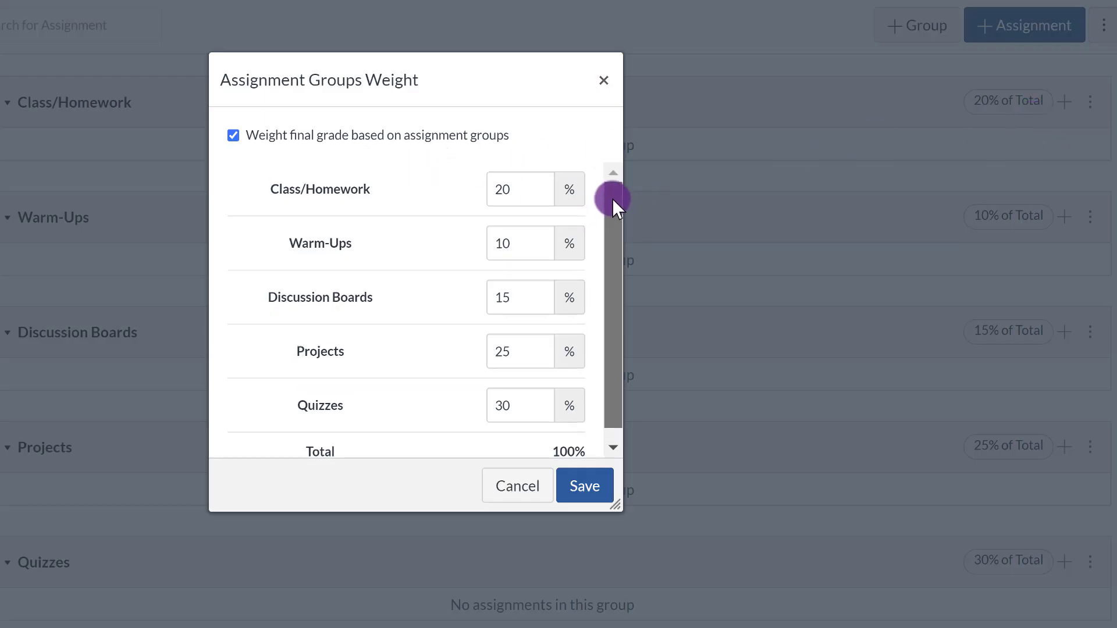
{"action": "left_click", "coordinate": [233, 136]}
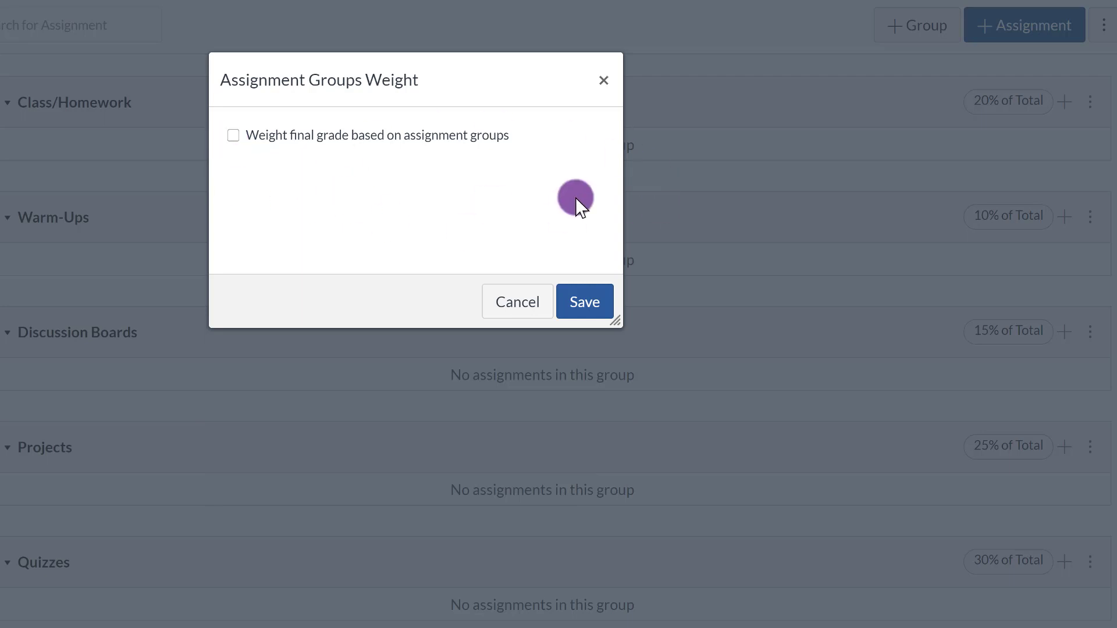
{"action": "left_click", "coordinate": [234, 137]}
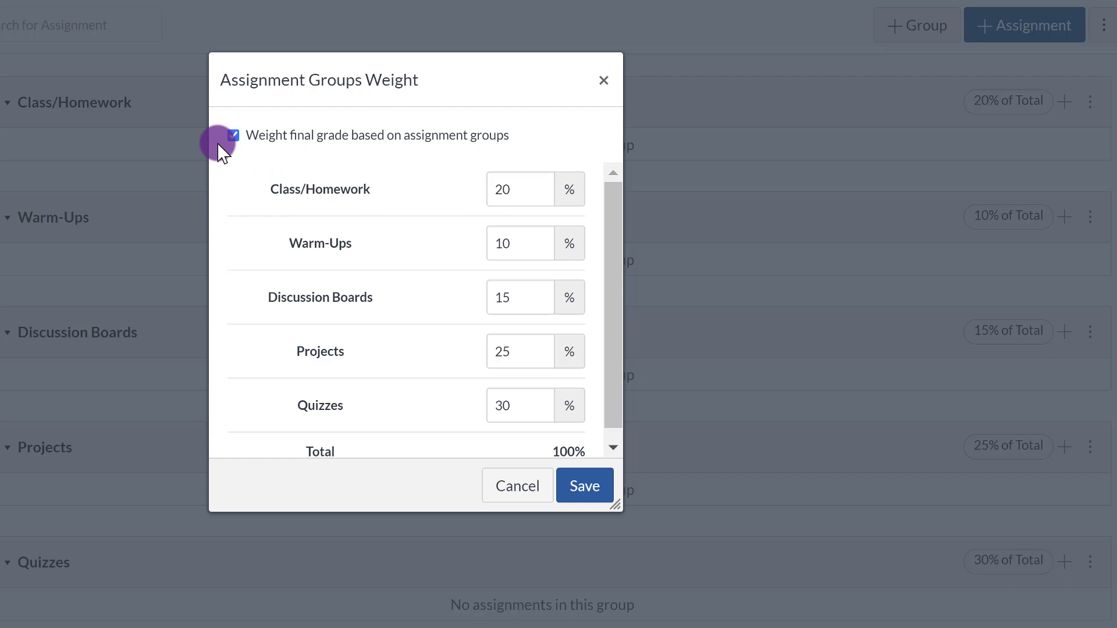
{"action": "left_click", "coordinate": [233, 137]}
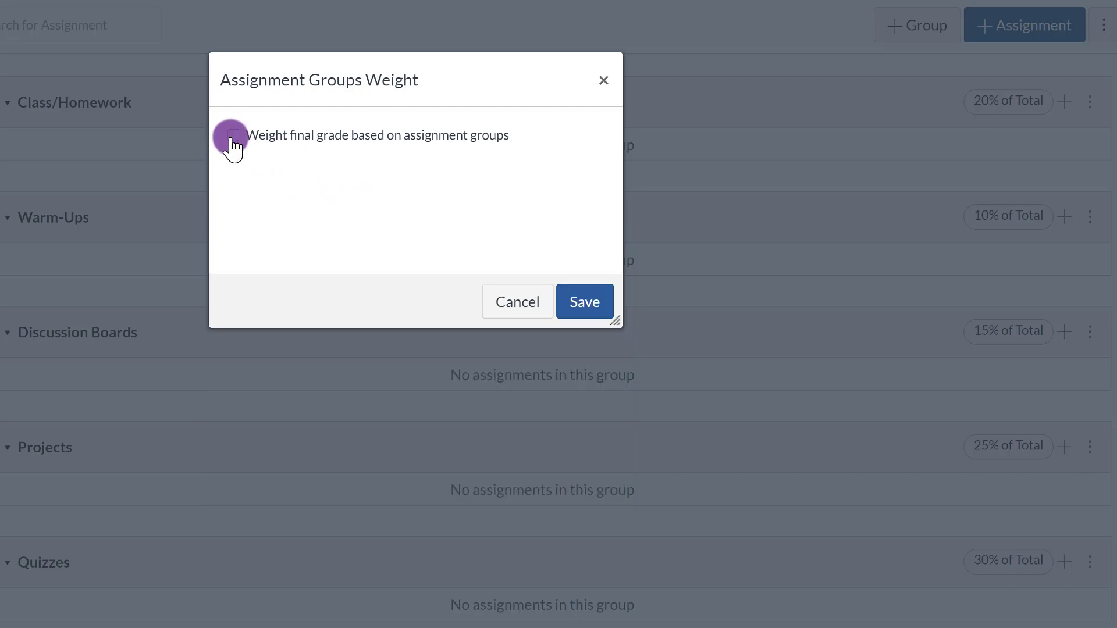
{"action": "left_click", "coordinate": [233, 137]}
{"action": "left_click", "coordinate": [571, 494]}
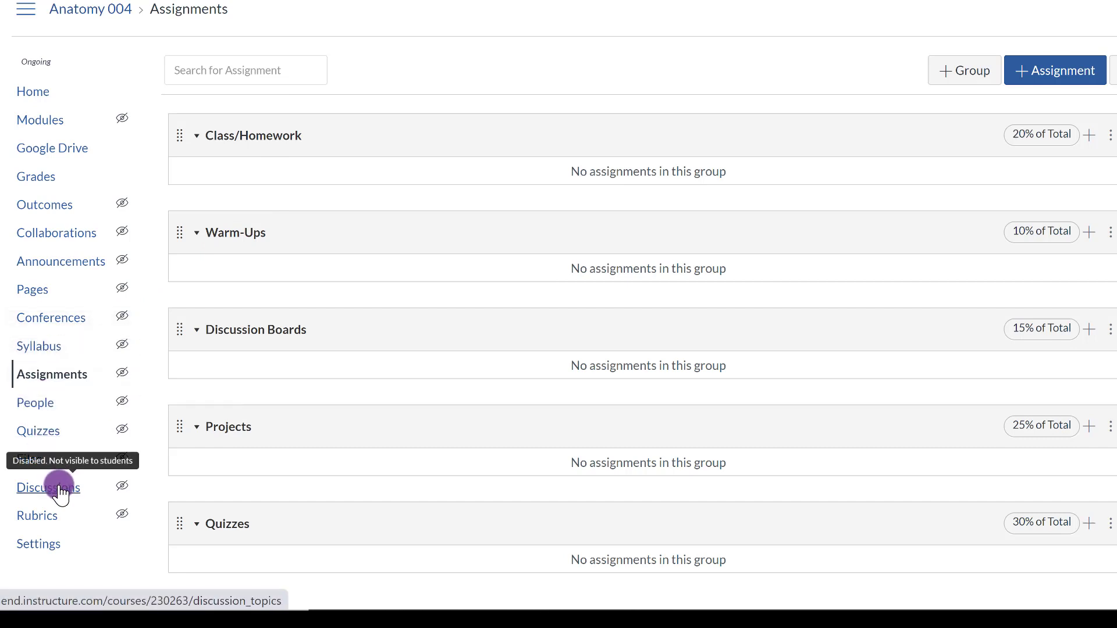
Start a new assignment in Anatomy 004 with + Assignment
{"action": "left_click", "coordinate": [1067, 73]}
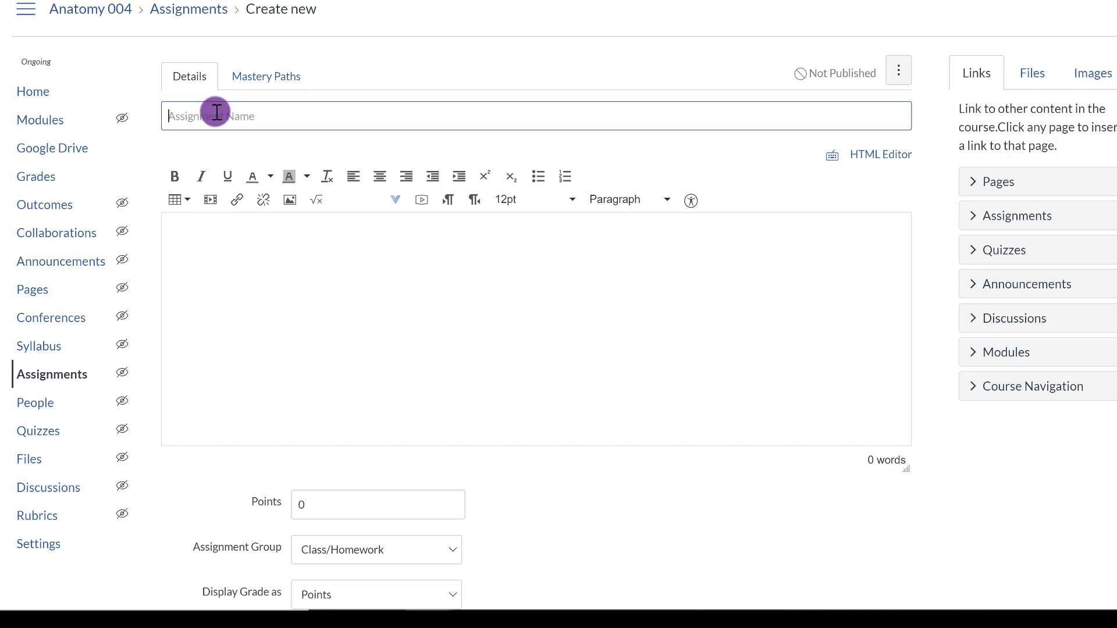
Name the assignment 'Project: Skeletal System'
{"action": "type", "text": "roject"}
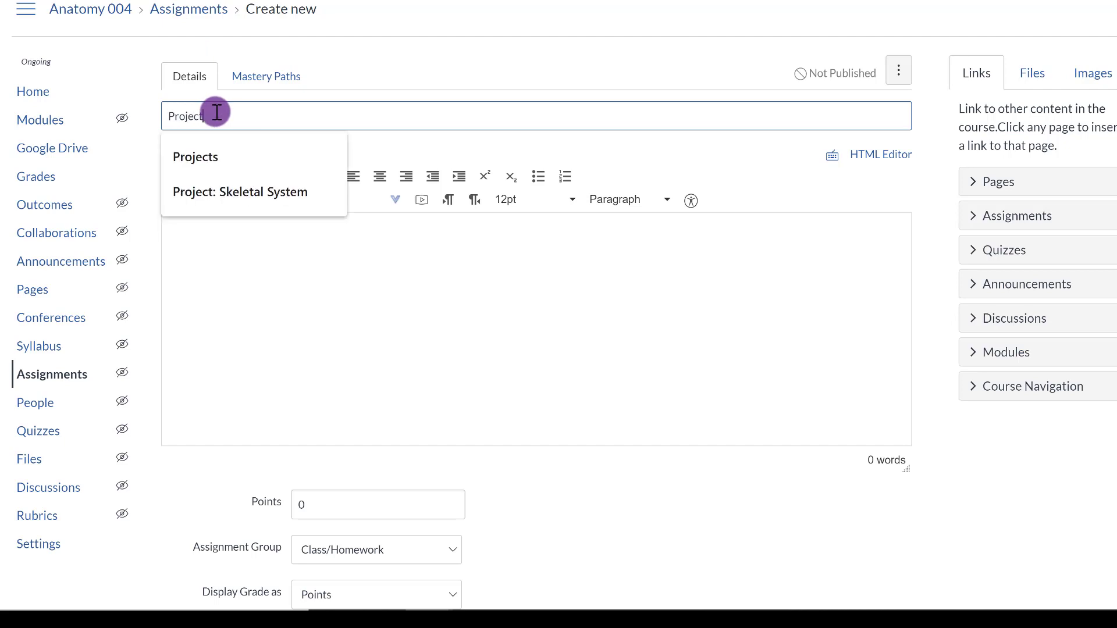
{"action": "type", "text": ":"}
{"action": "key", "text": "Down"}
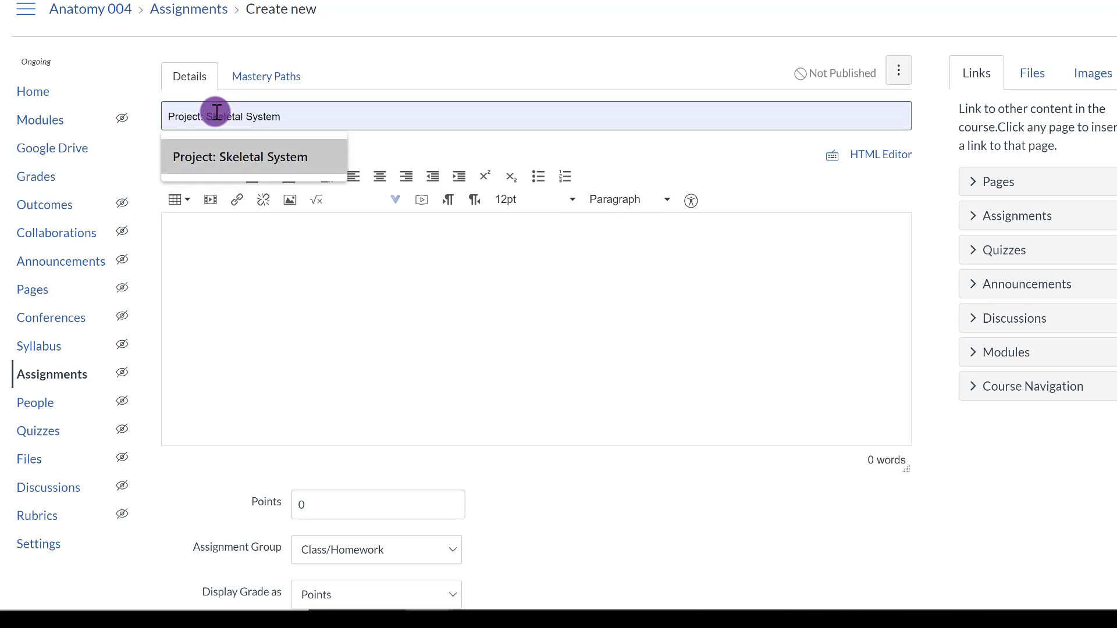
{"action": "key", "text": "Return"}
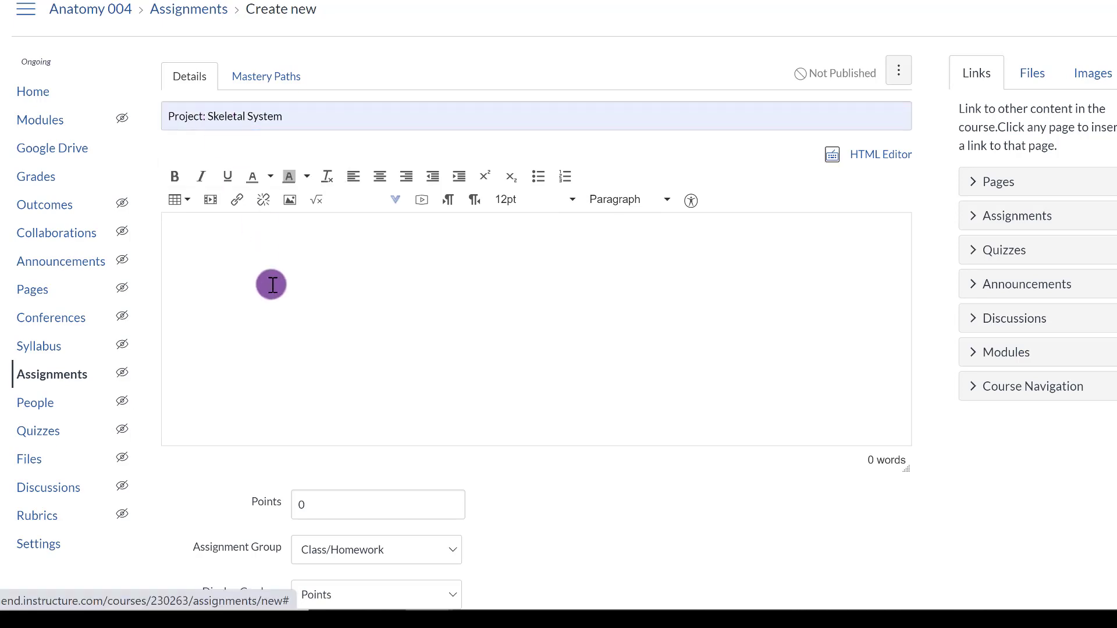
Click into the description and check the group list, leaving Class/Homework selected
{"action": "left_click", "coordinate": [333, 279]}
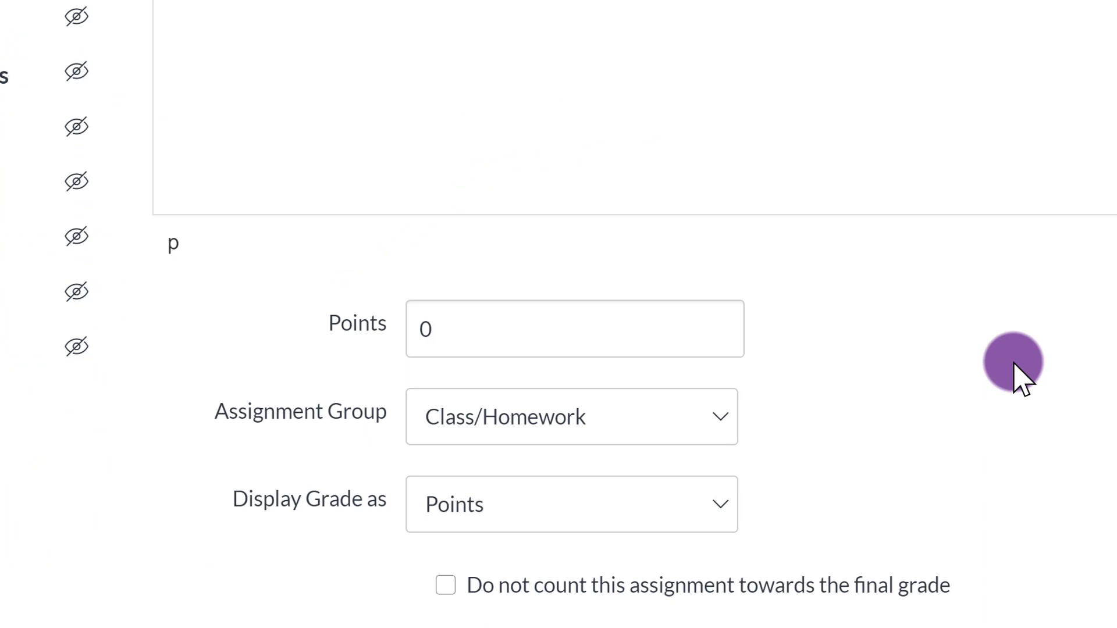
{"action": "scroll", "coordinate": [1022, 379], "scroll_direction": "down", "scroll_amount": 5}
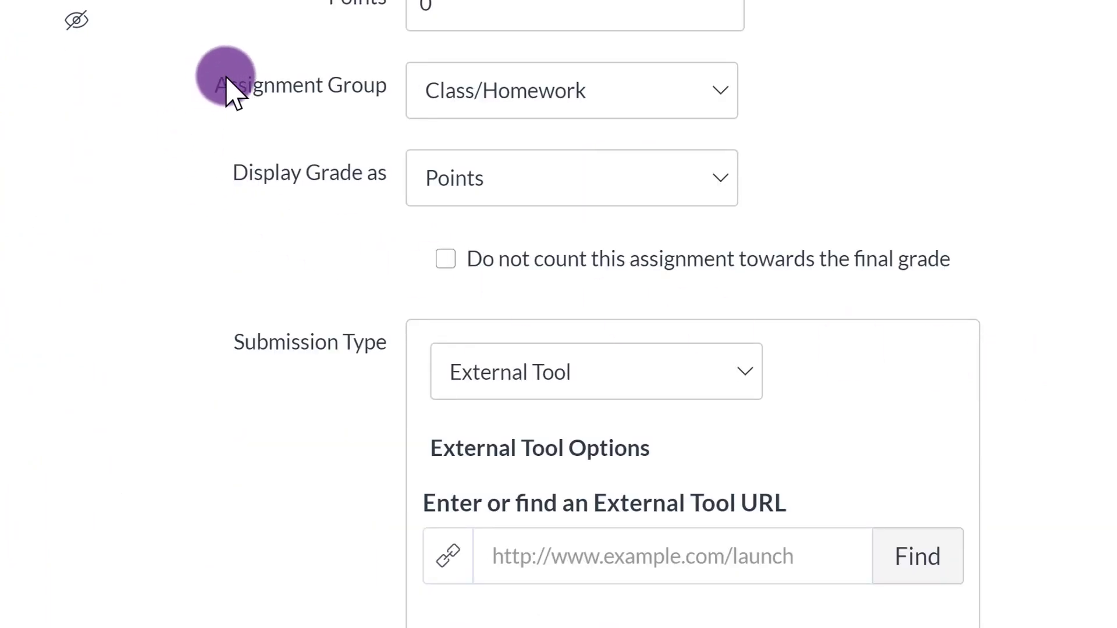
{"action": "left_click_drag", "start_coordinate": [227, 80], "coordinate": [377, 87]}
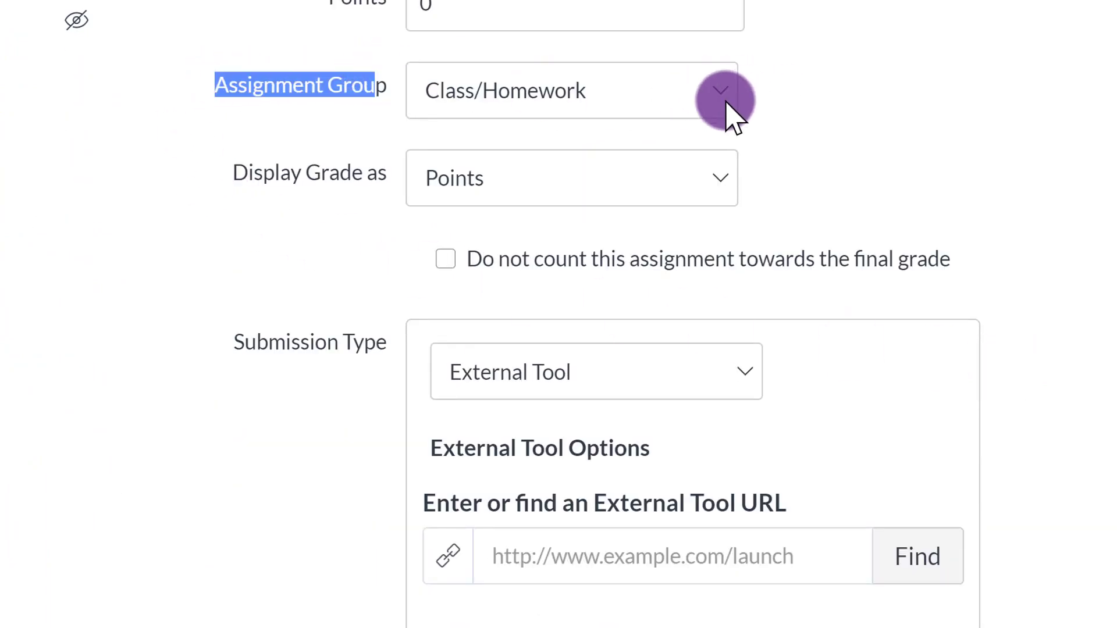
{"action": "left_click", "coordinate": [723, 100]}
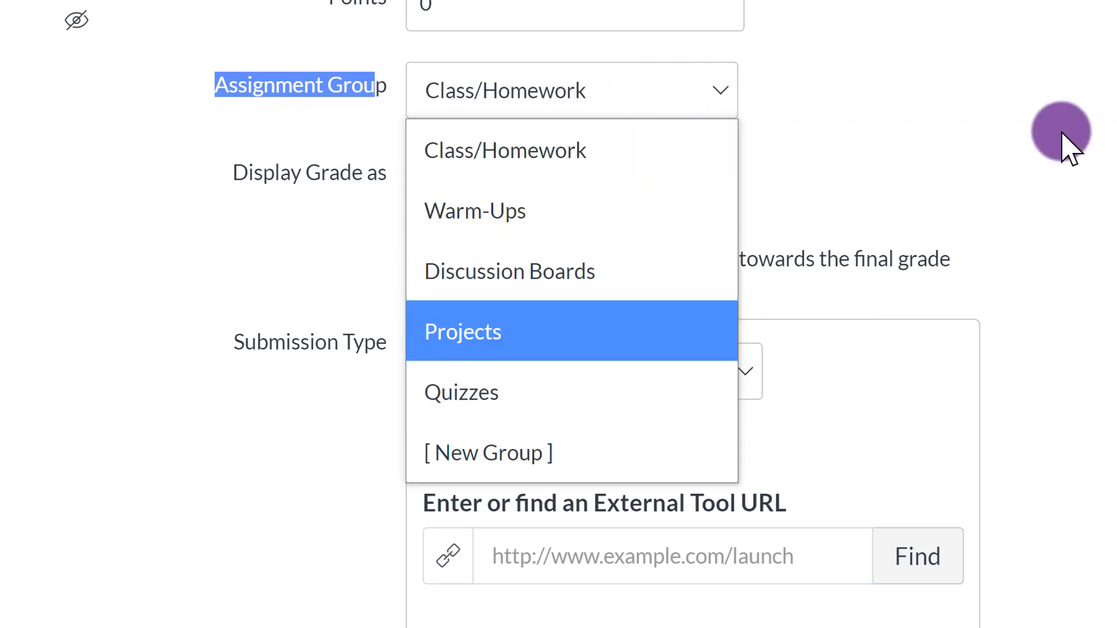
{"action": "left_click", "coordinate": [1070, 149]}
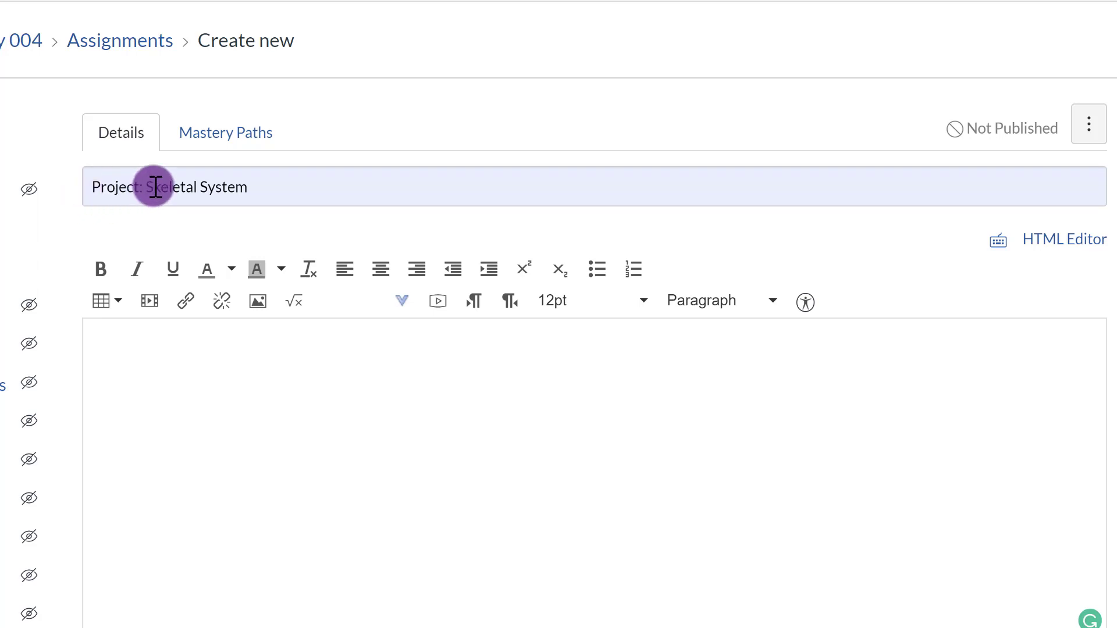
{"action": "scroll", "coordinate": [500, 366], "scroll_direction": "down", "scroll_amount": 1}
{"action": "scroll", "coordinate": [529, 392], "scroll_direction": "down", "scroll_amount": 10}
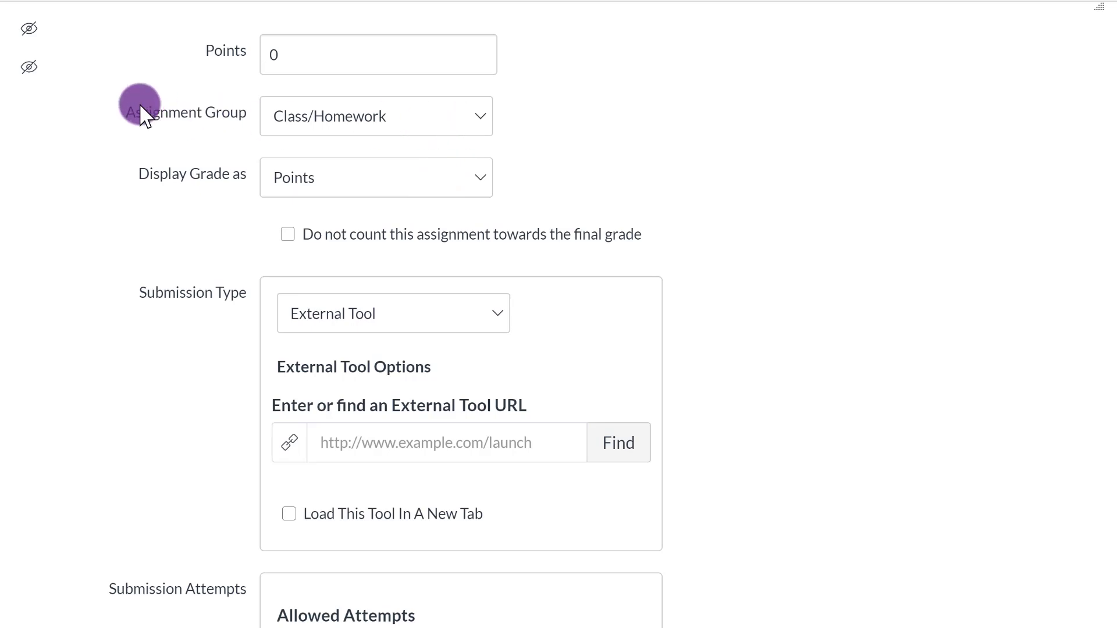
Put the assignment in the Projects assignment group
{"action": "left_click", "coordinate": [406, 118]}
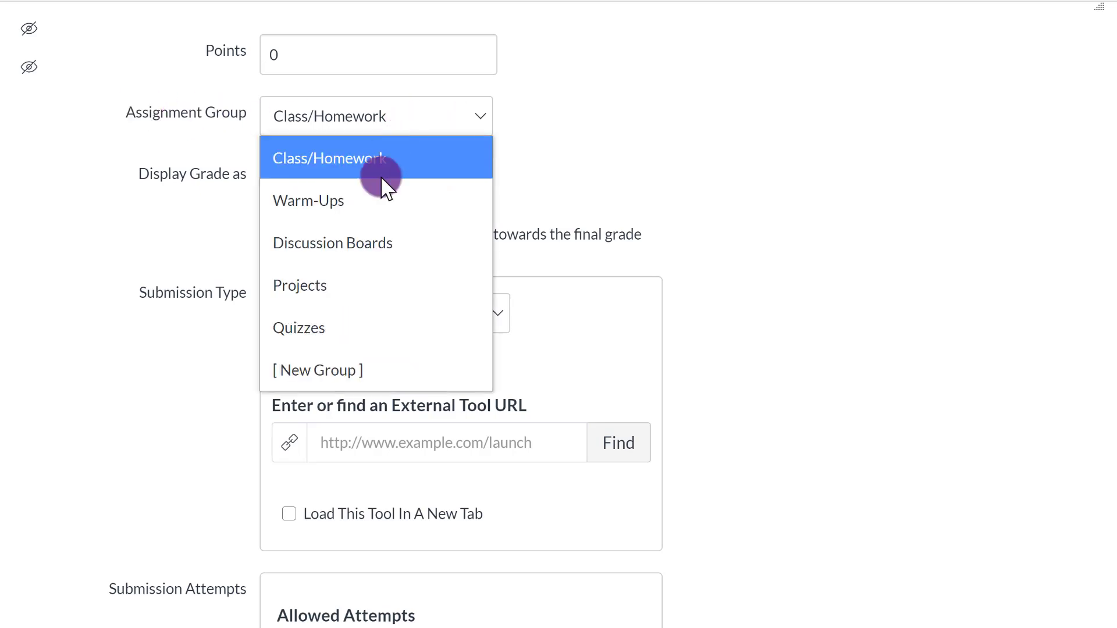
{"action": "left_click", "coordinate": [336, 292]}
{"action": "scroll", "coordinate": [739, 345], "scroll_direction": "down", "scroll_amount": 8}
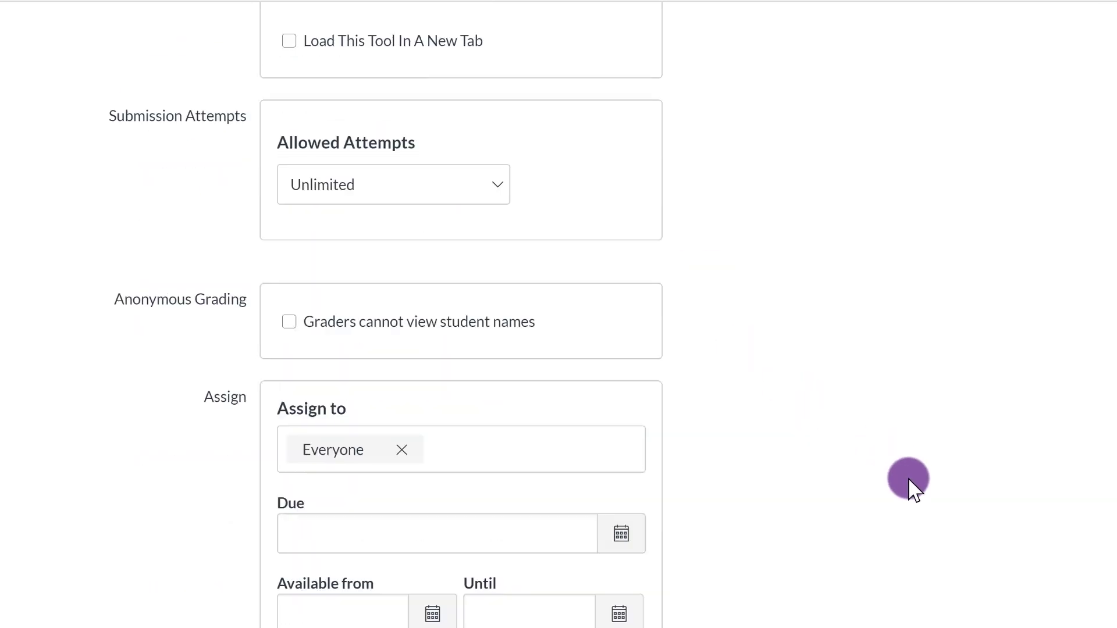
{"action": "scroll", "coordinate": [908, 482], "scroll_direction": "up", "scroll_amount": 5}
{"action": "scroll", "coordinate": [770, 314], "scroll_direction": "up", "scroll_amount": 5}
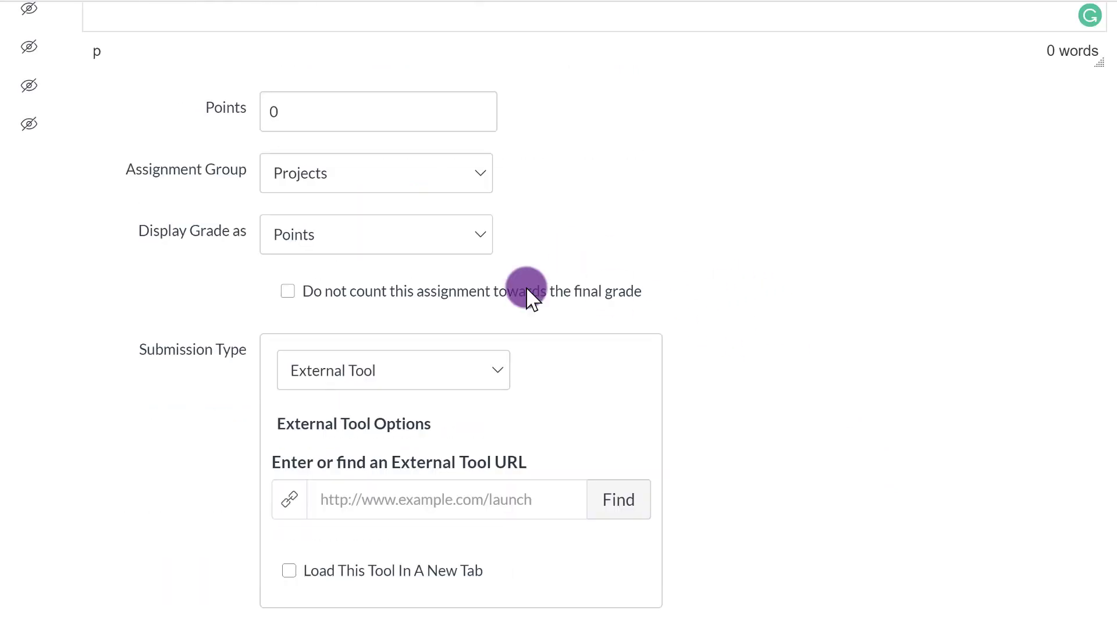
Set submission type to Online, allowing file uploads, website URLs and text entry
{"action": "left_click", "coordinate": [456, 372]}
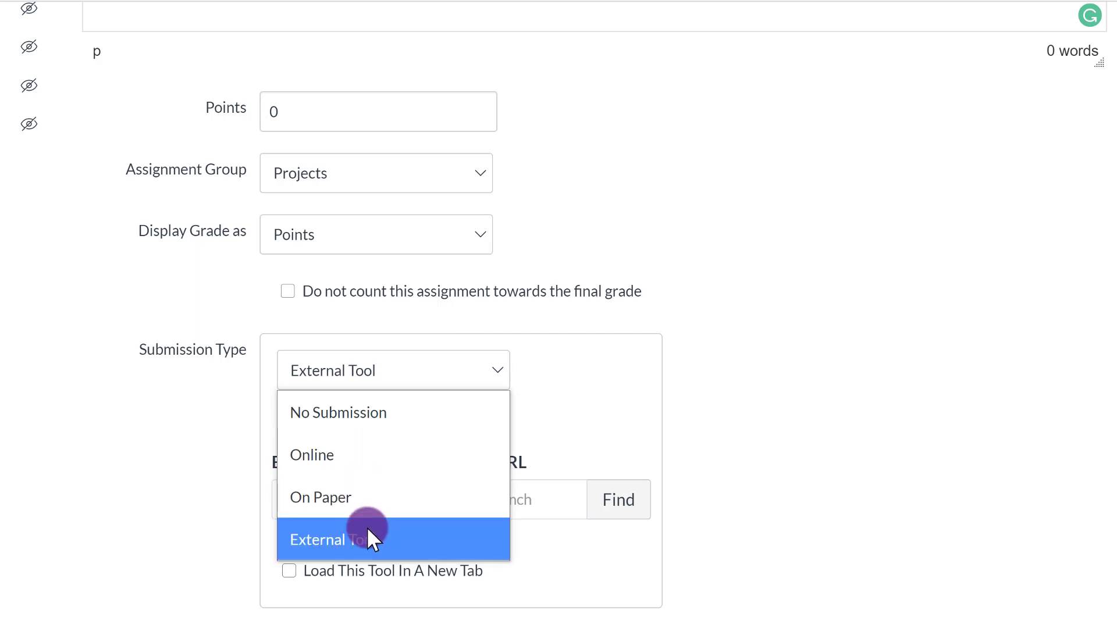
{"action": "left_click", "coordinate": [336, 465]}
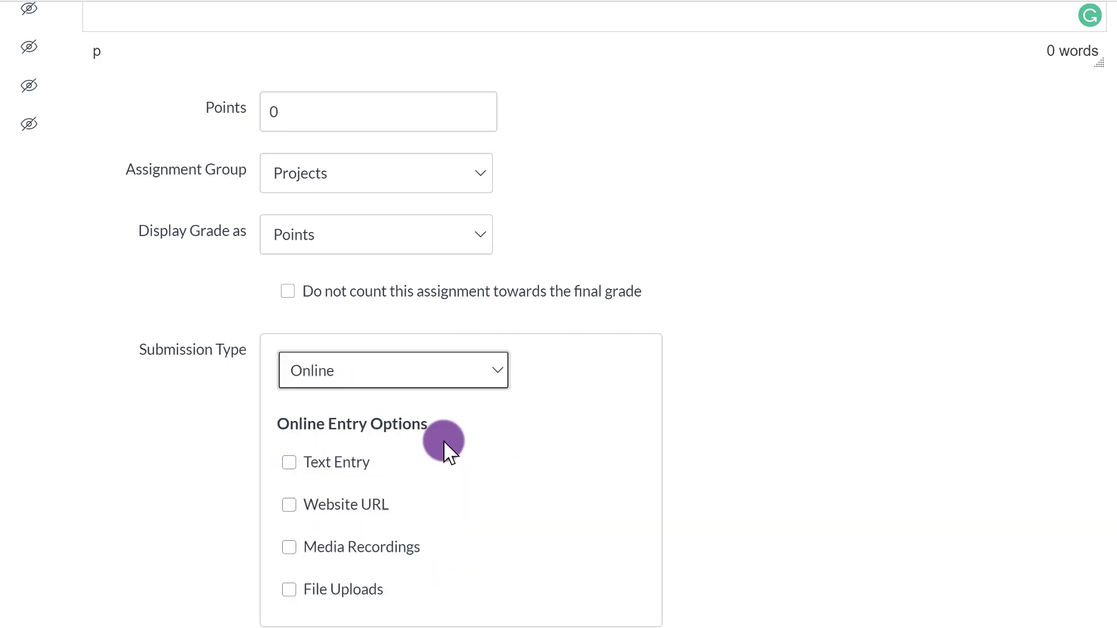
{"action": "left_click", "coordinate": [288, 589]}
{"action": "left_click", "coordinate": [289, 509]}
{"action": "left_click", "coordinate": [289, 463]}
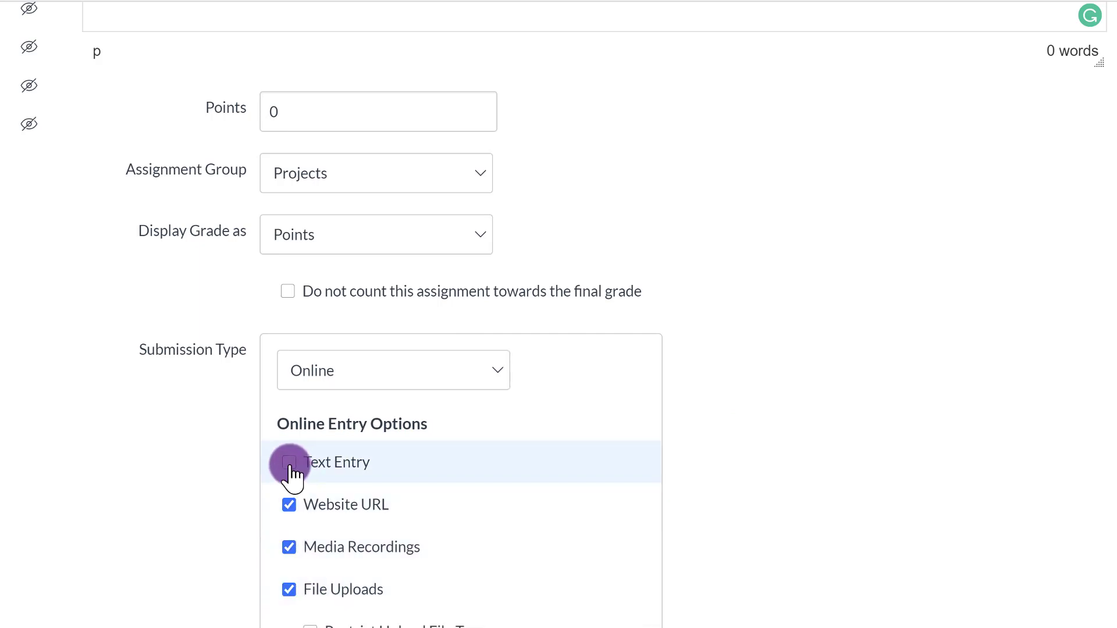
{"action": "scroll", "coordinate": [1005, 285], "scroll_direction": "down", "scroll_amount": 2}
{"action": "scroll", "coordinate": [1005, 286], "scroll_direction": "down", "scroll_amount": 15}
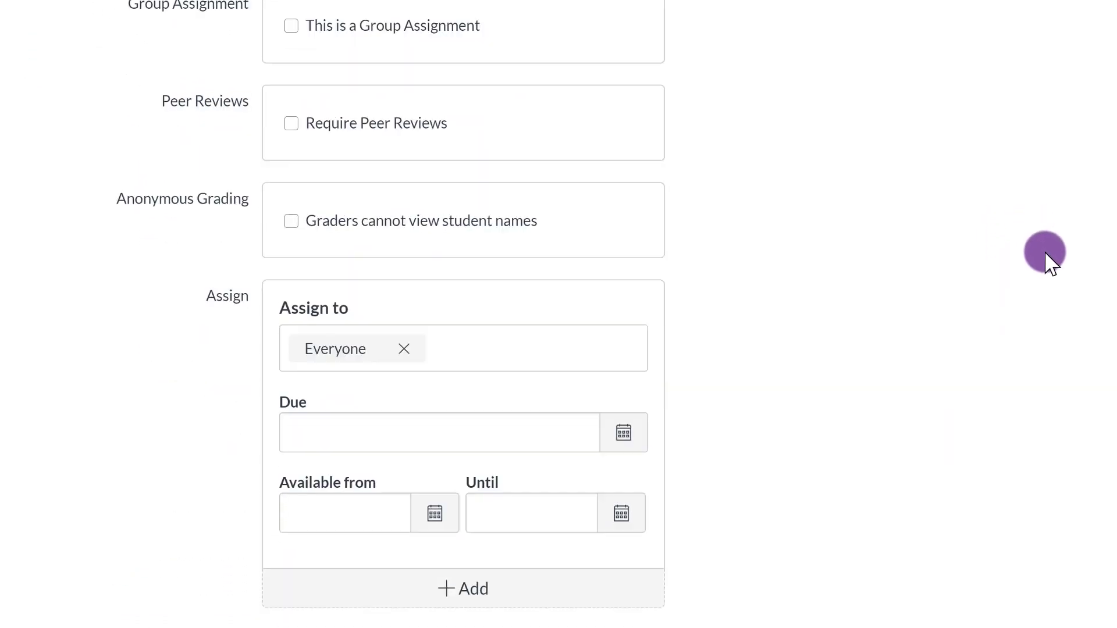
Leave the assignment page and return to the course's Assignments list
{"action": "left_click", "coordinate": [1074, 582]}
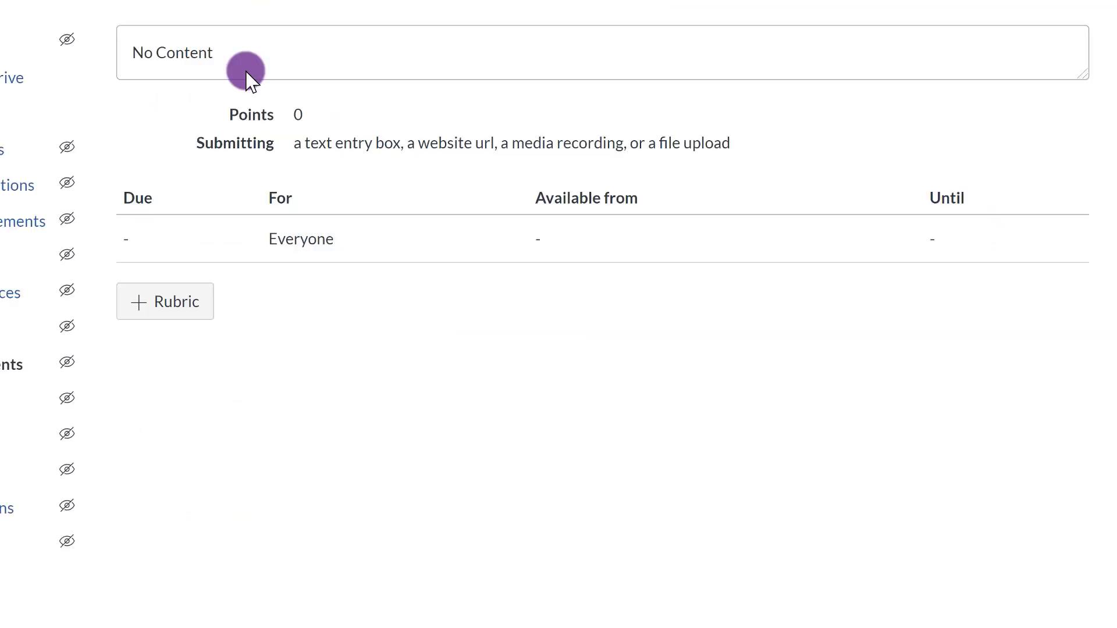
{"action": "left_click_drag", "start_coordinate": [257, 111], "coordinate": [192, 110]}
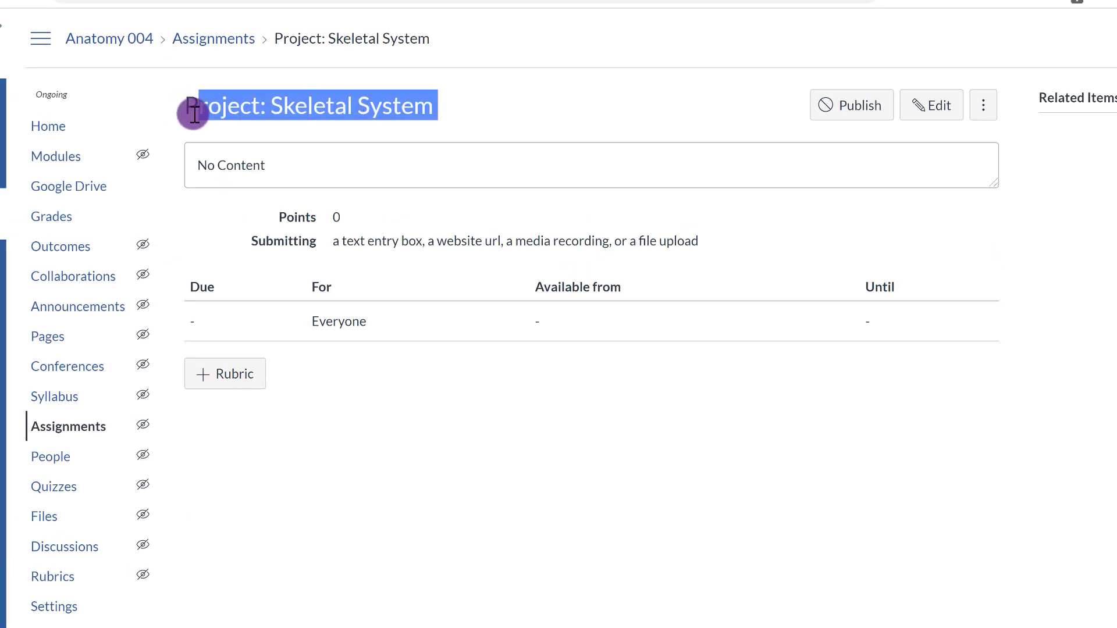
{"action": "left_click", "coordinate": [180, 115]}
{"action": "left_click", "coordinate": [213, 41]}
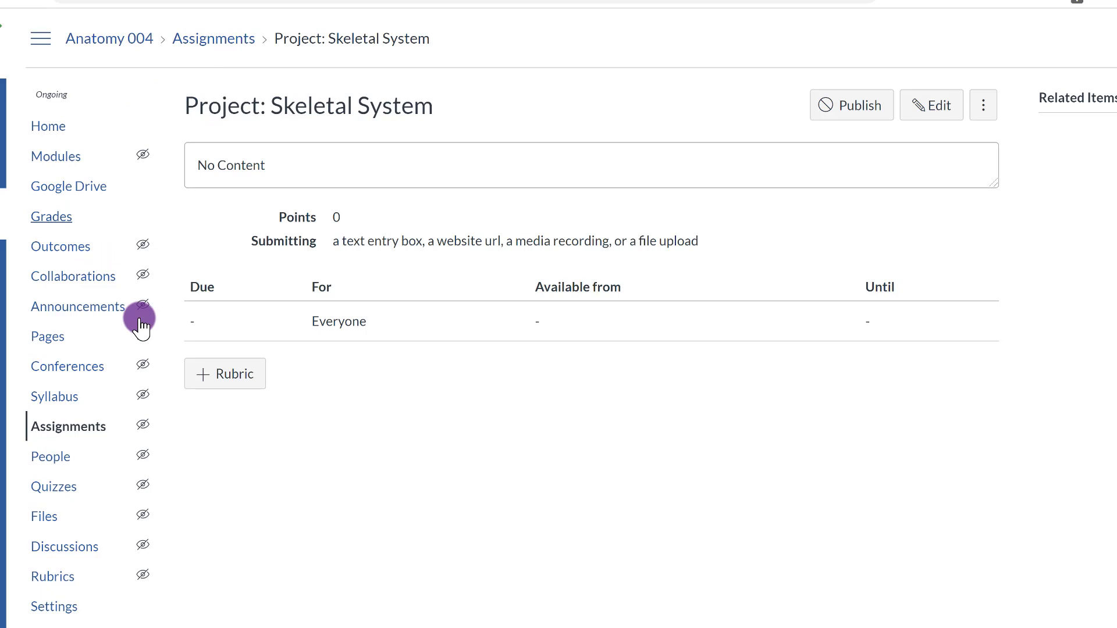
{"action": "left_click", "coordinate": [85, 436]}
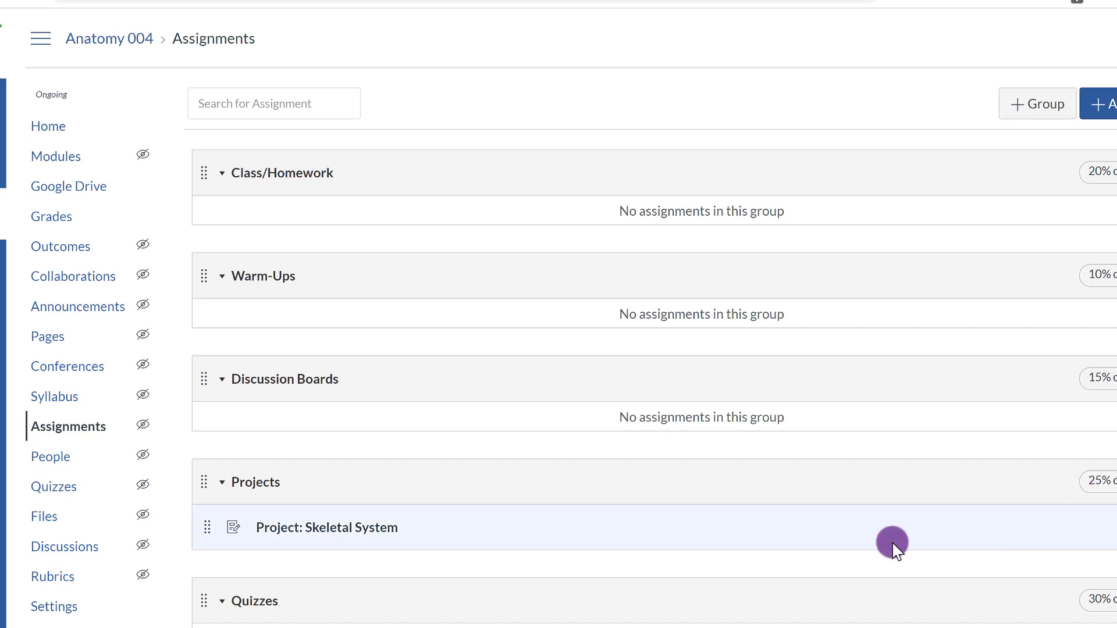
From the Quizzes page, create a new Classic Quizzes quiz to open an Unnamed Quiz editor
{"action": "left_click", "coordinate": [69, 489]}
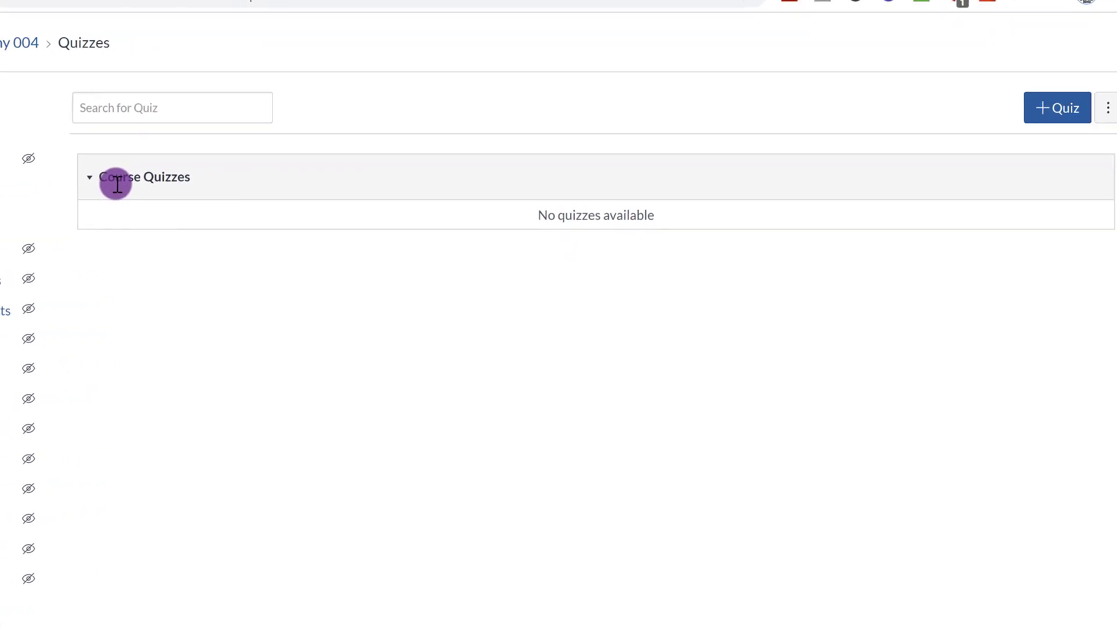
{"action": "left_click", "coordinate": [1026, 114]}
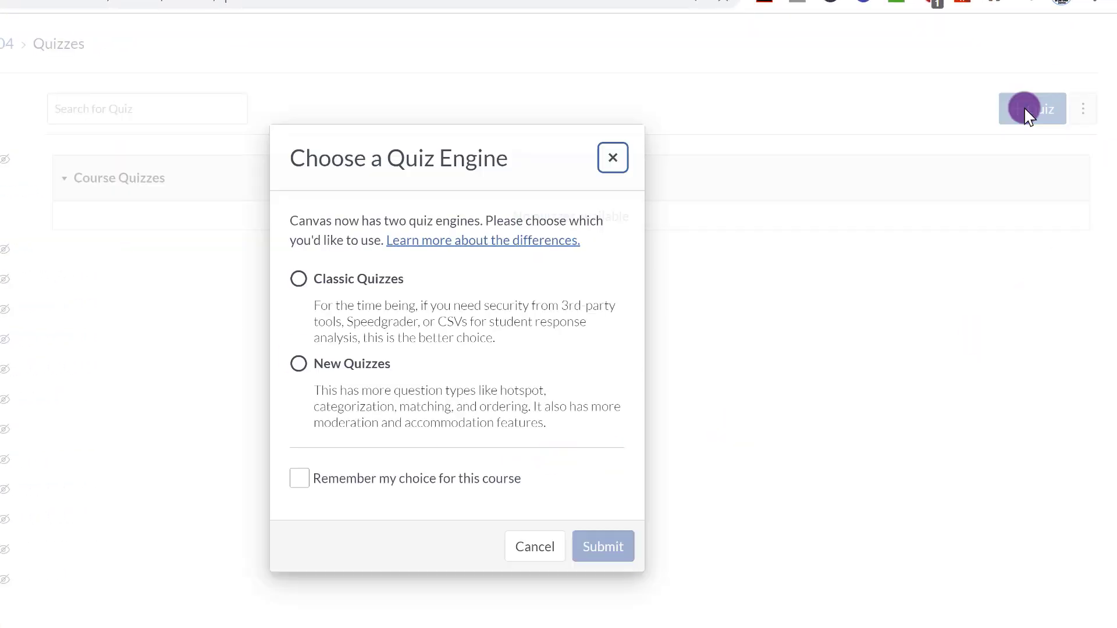
{"action": "left_click", "coordinate": [297, 280]}
{"action": "left_click", "coordinate": [608, 548]}
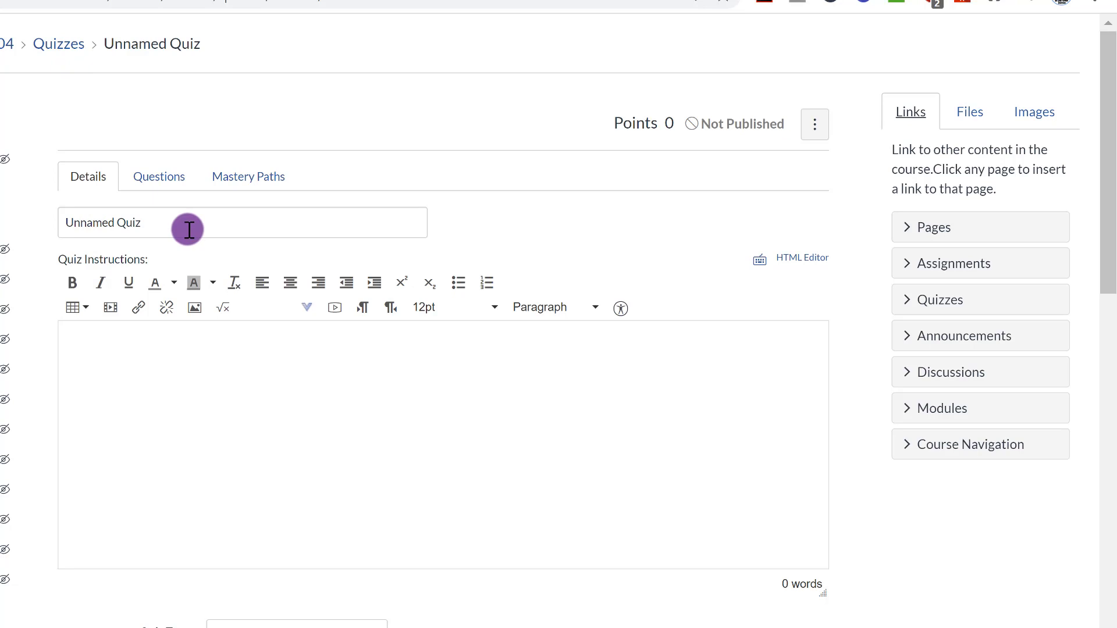
Replace the Unnamed Quiz title with 'Warm-Up: Mon (11/11)'
{"action": "left_click", "coordinate": [188, 229]}
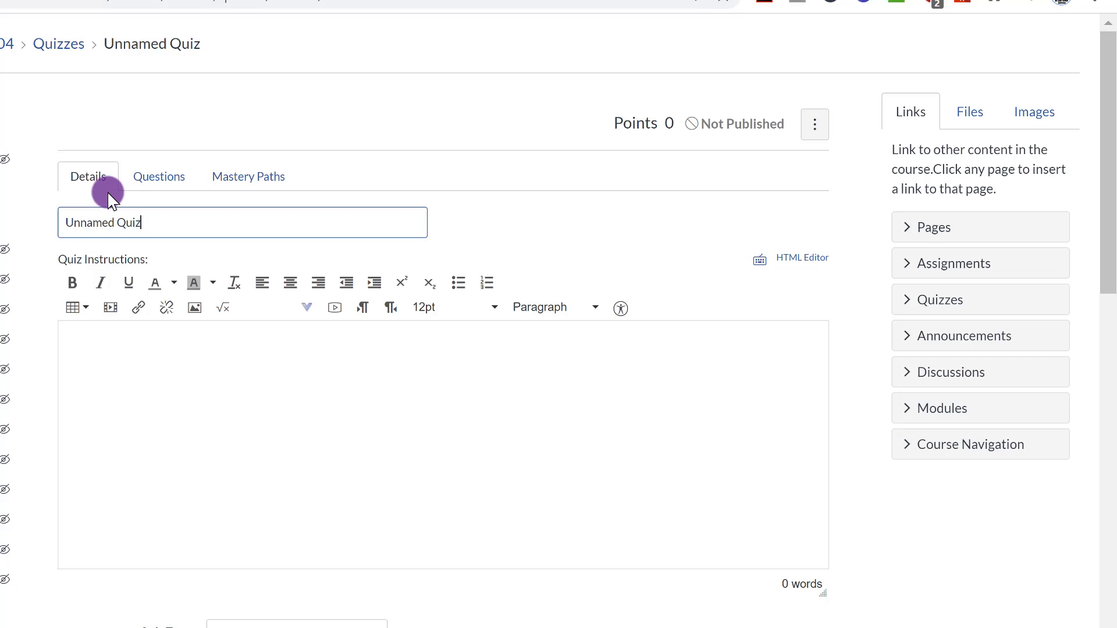
{"action": "left_click_drag", "start_coordinate": [156, 221], "coordinate": [35, 225]}
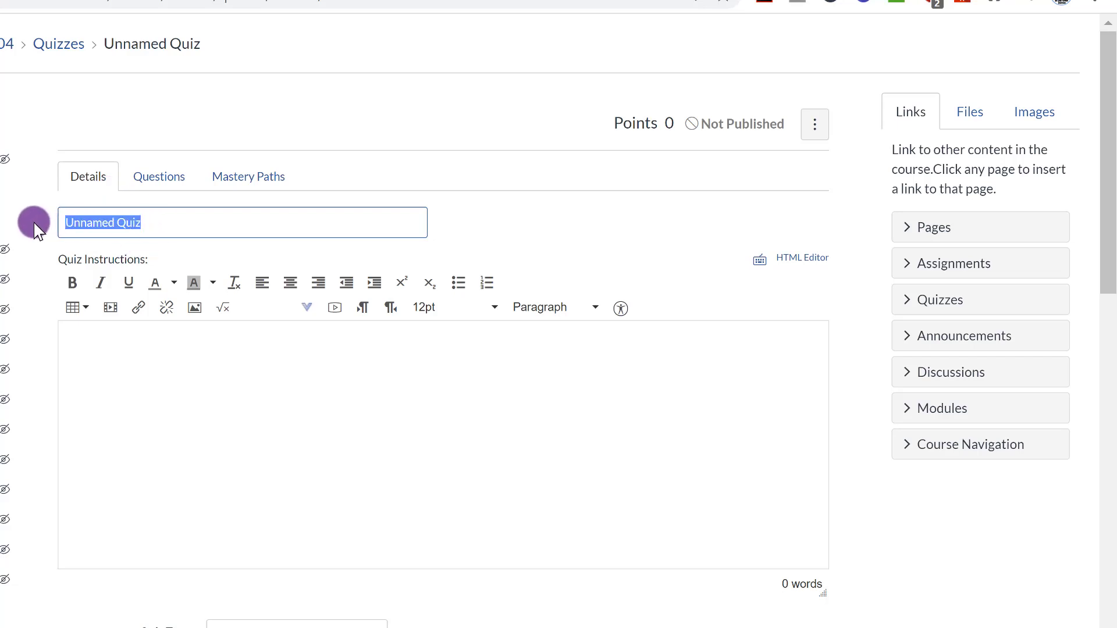
{"action": "type", "text": "Warm-Up: Mon (11/11"}
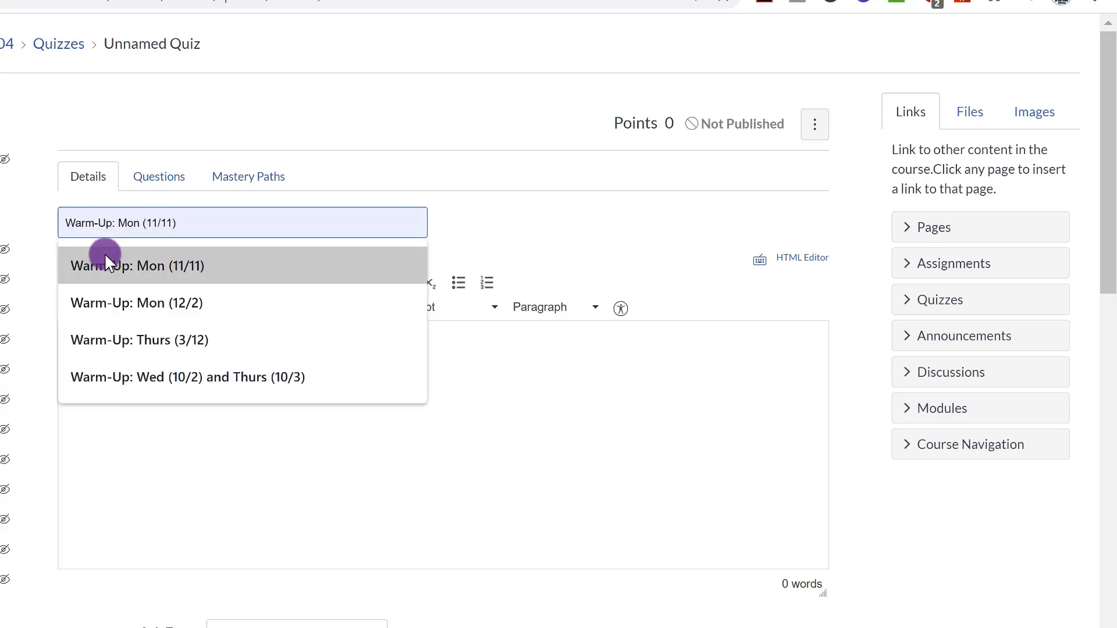
{"action": "left_click", "coordinate": [104, 252]}
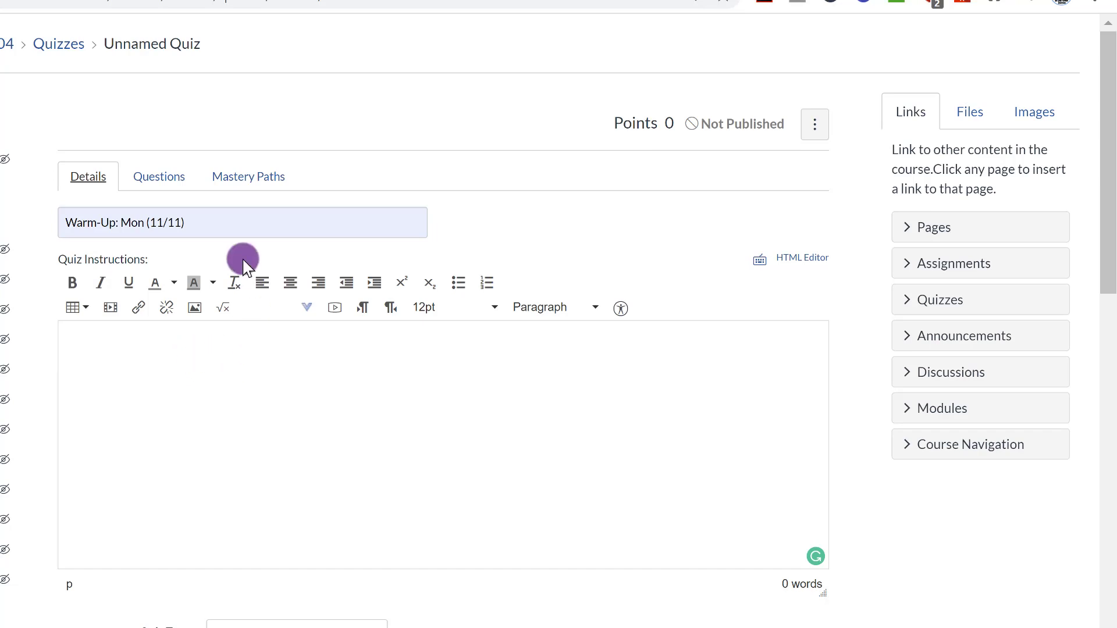
Set the quiz's assignment group to Warm-Ups, briefly trying Class/Homework first
{"action": "scroll", "coordinate": [352, 317], "scroll_direction": "down", "scroll_amount": 5}
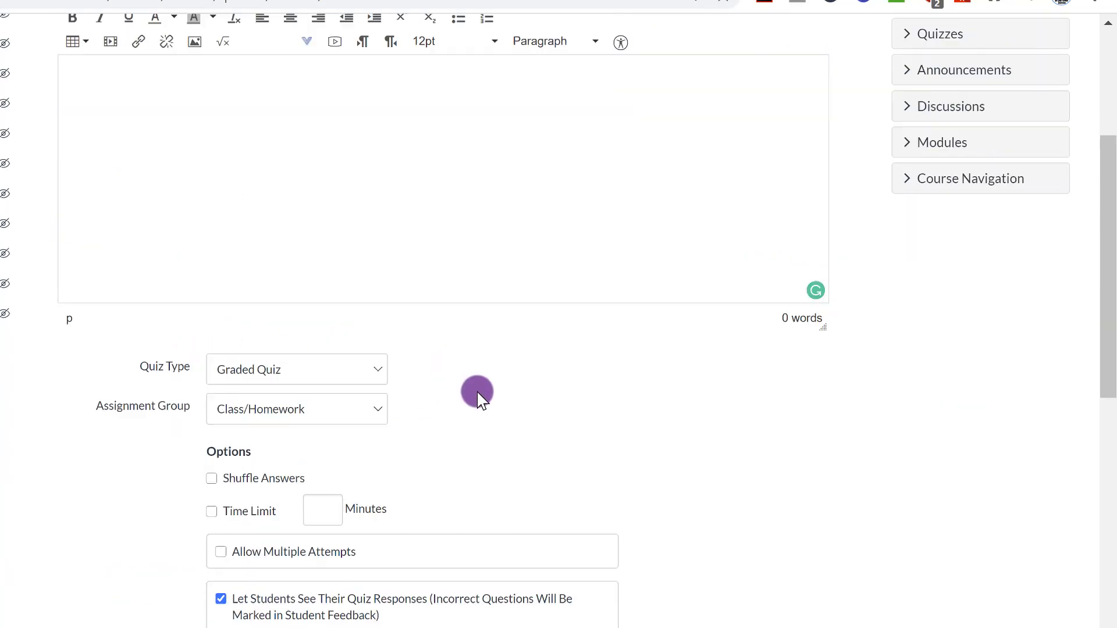
{"action": "double_click", "coordinate": [122, 197]}
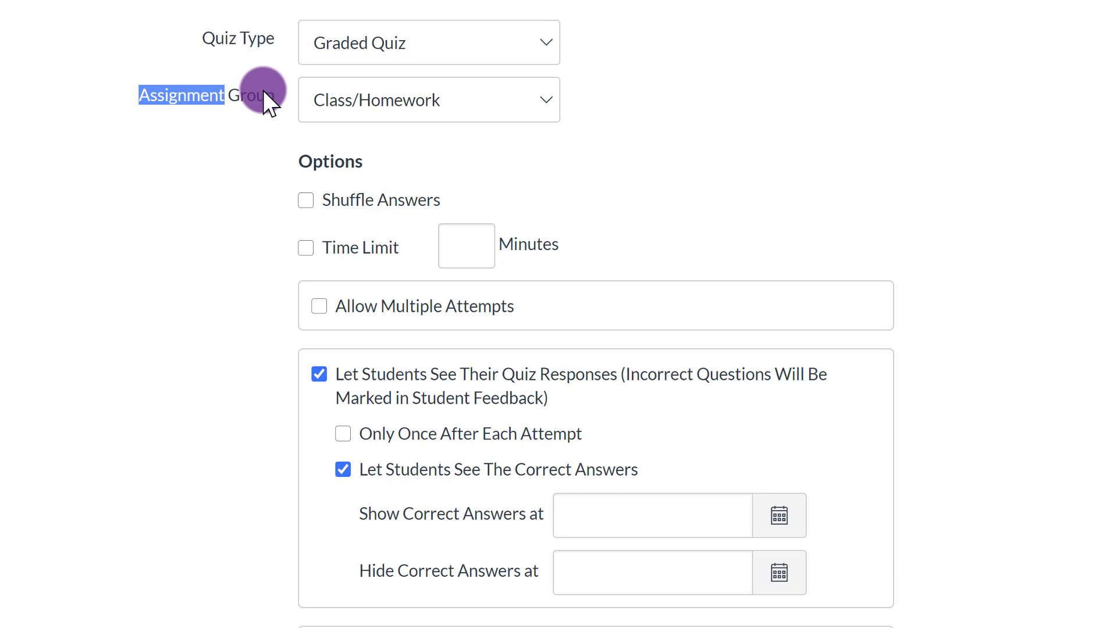
{"action": "left_click_drag", "start_coordinate": [276, 92], "coordinate": [455, 100]}
{"action": "left_click", "coordinate": [457, 100]}
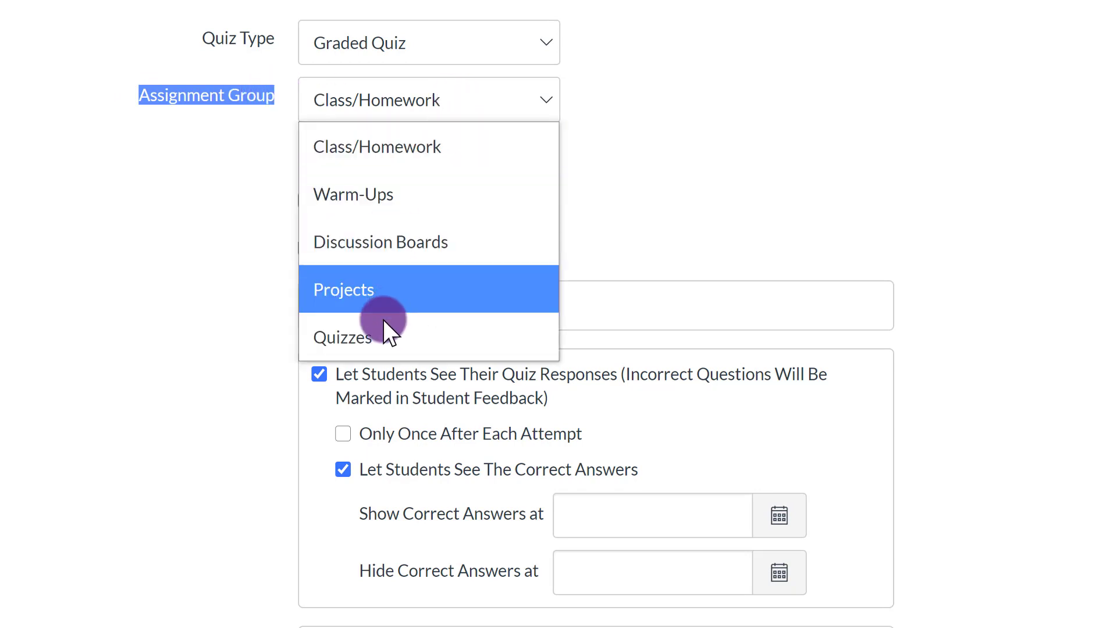
{"action": "left_click", "coordinate": [362, 200]}
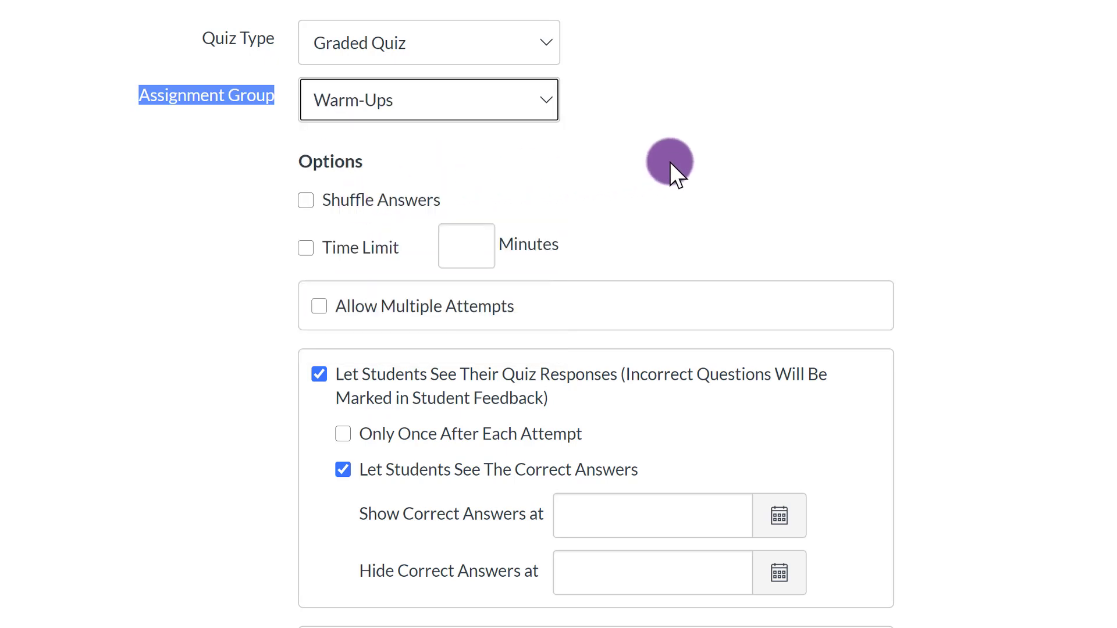
{"action": "scroll", "coordinate": [672, 162], "scroll_direction": "up", "scroll_amount": 8}
{"action": "scroll", "coordinate": [669, 199], "scroll_direction": "down", "scroll_amount": 2}
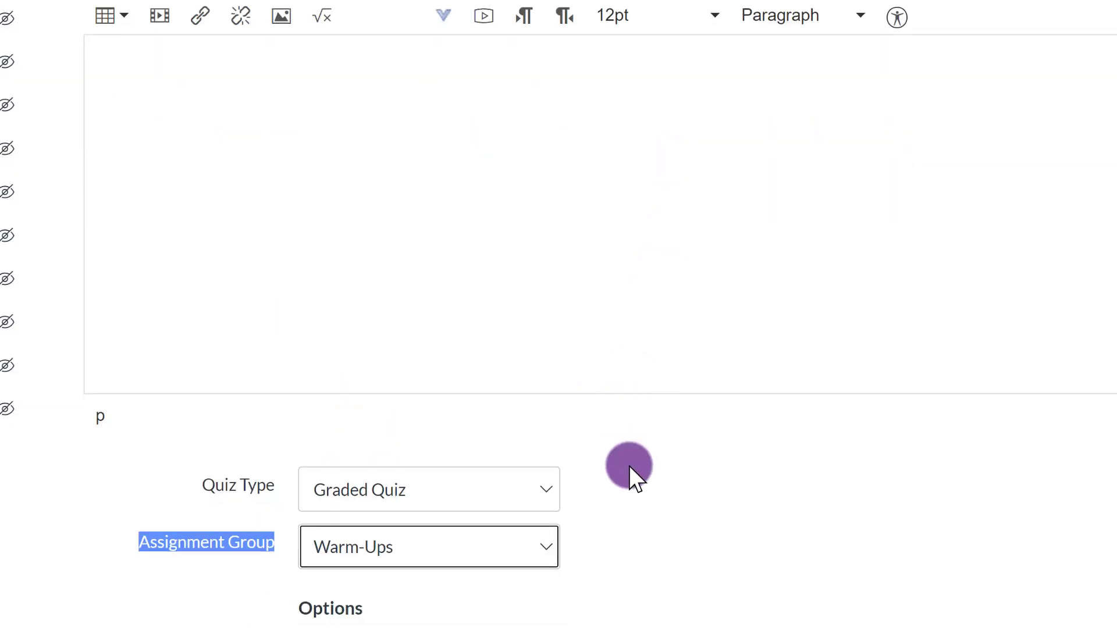
{"action": "scroll", "coordinate": [630, 466], "scroll_direction": "down", "scroll_amount": 2}
{"action": "left_click", "coordinate": [482, 392]}
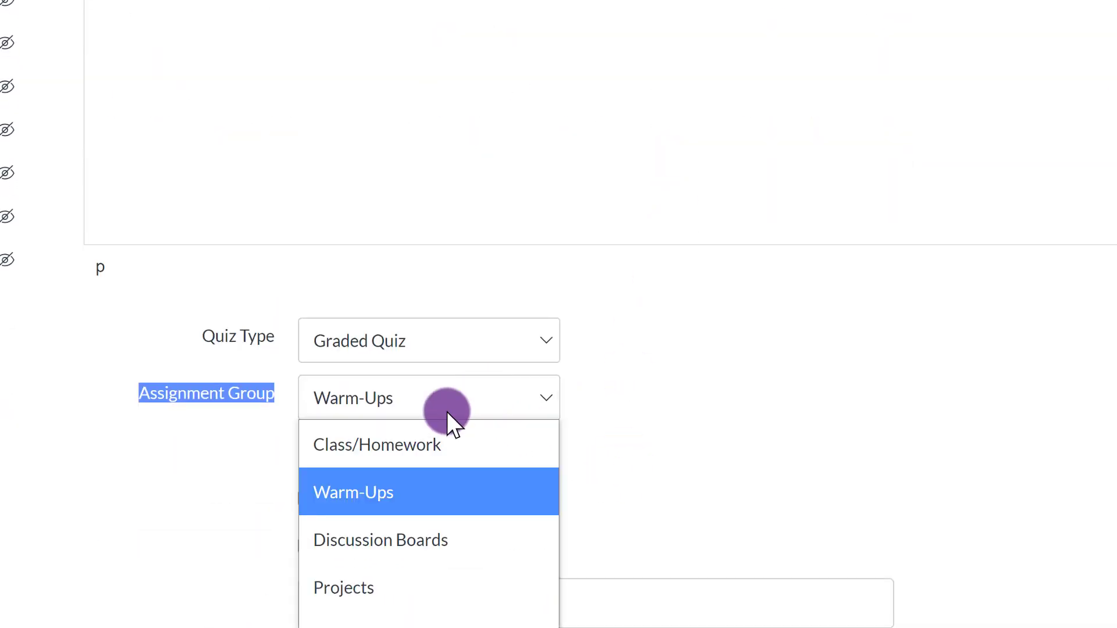
{"action": "left_click", "coordinate": [399, 445]}
{"action": "left_click", "coordinate": [404, 400]}
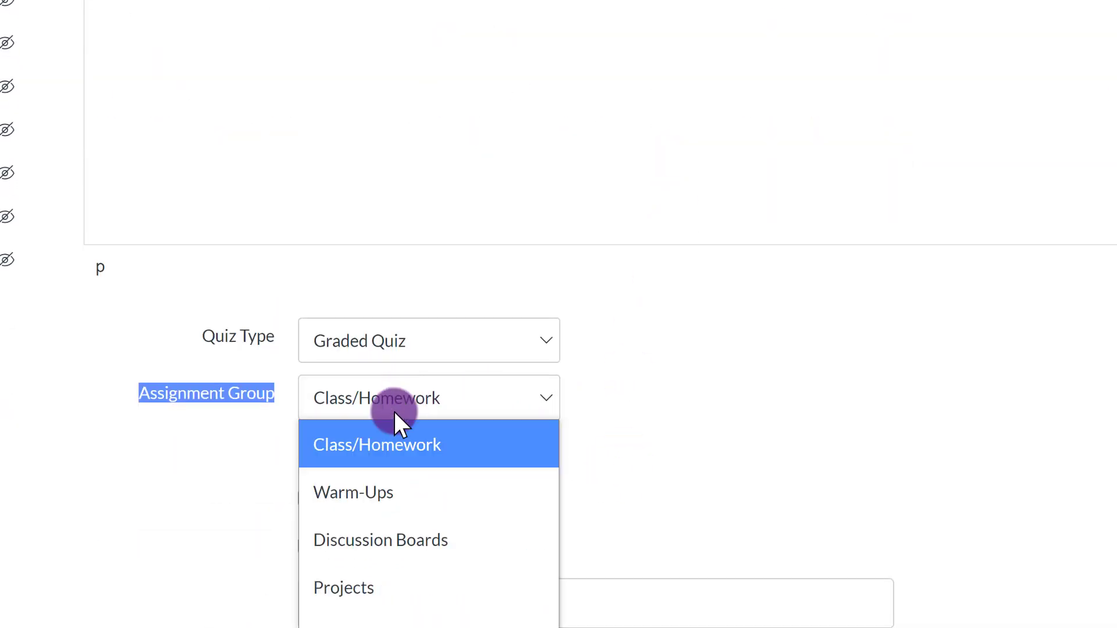
{"action": "left_click", "coordinate": [380, 492]}
Save the Warm-Up: Mon (11/11) quiz unpublished
{"action": "left_click", "coordinate": [1036, 416]}
{"action": "scroll", "coordinate": [1106, 422], "scroll_direction": "down", "scroll_amount": 6}
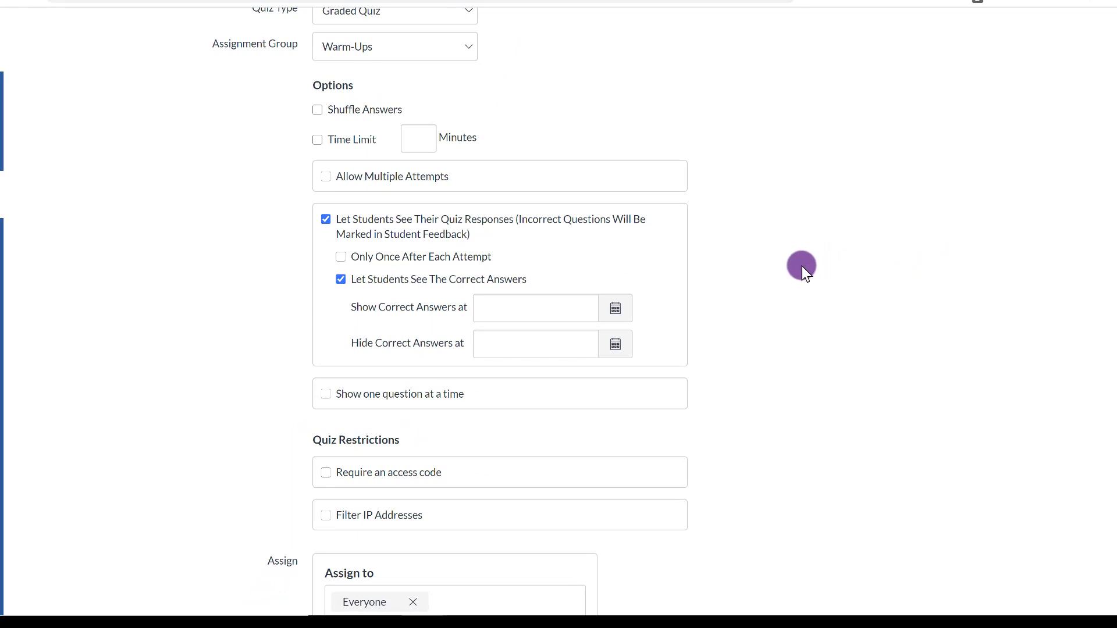
{"action": "scroll", "coordinate": [802, 265], "scroll_direction": "down", "scroll_amount": 5}
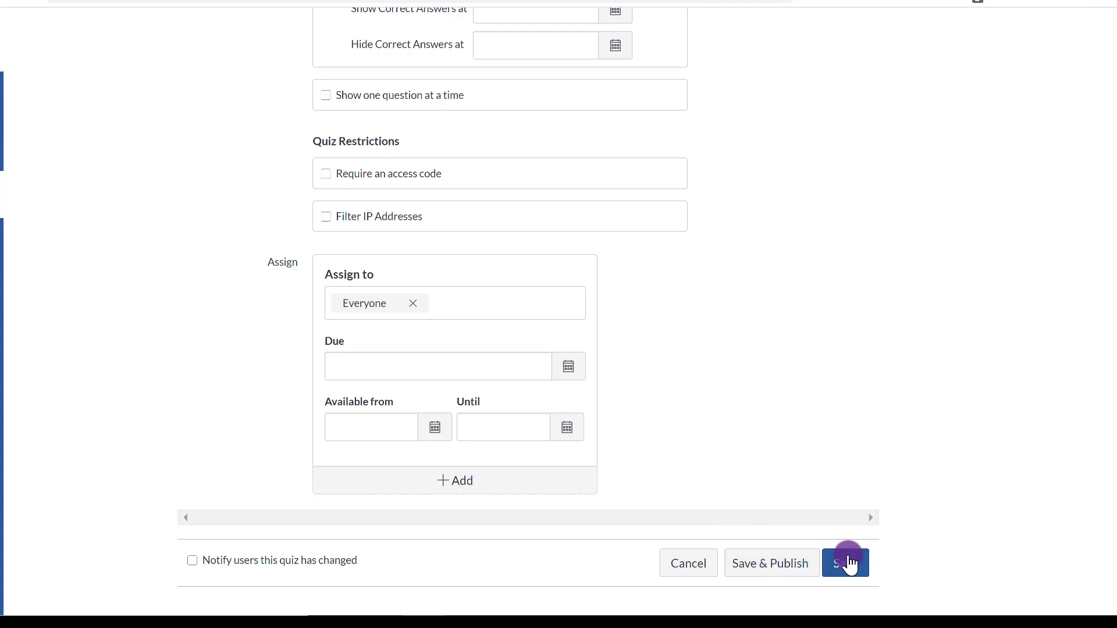
{"action": "left_click", "coordinate": [849, 564]}
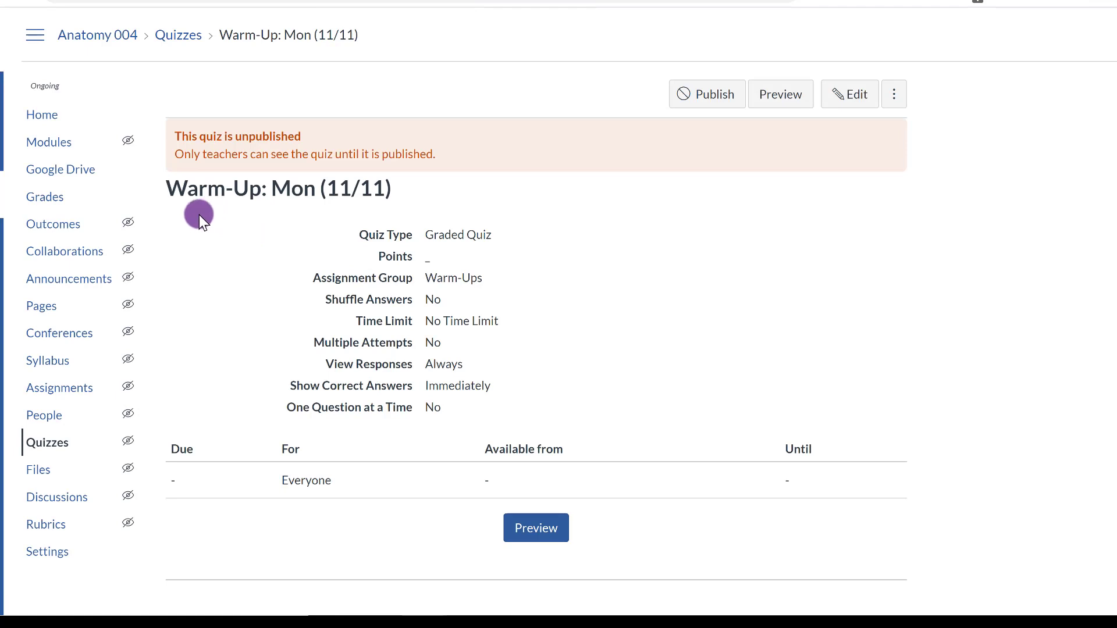
Confirm the warm-up quiz sits under Warm-Ups in Assignments, then go to the empty Discussions page
{"action": "left_click", "coordinate": [62, 388]}
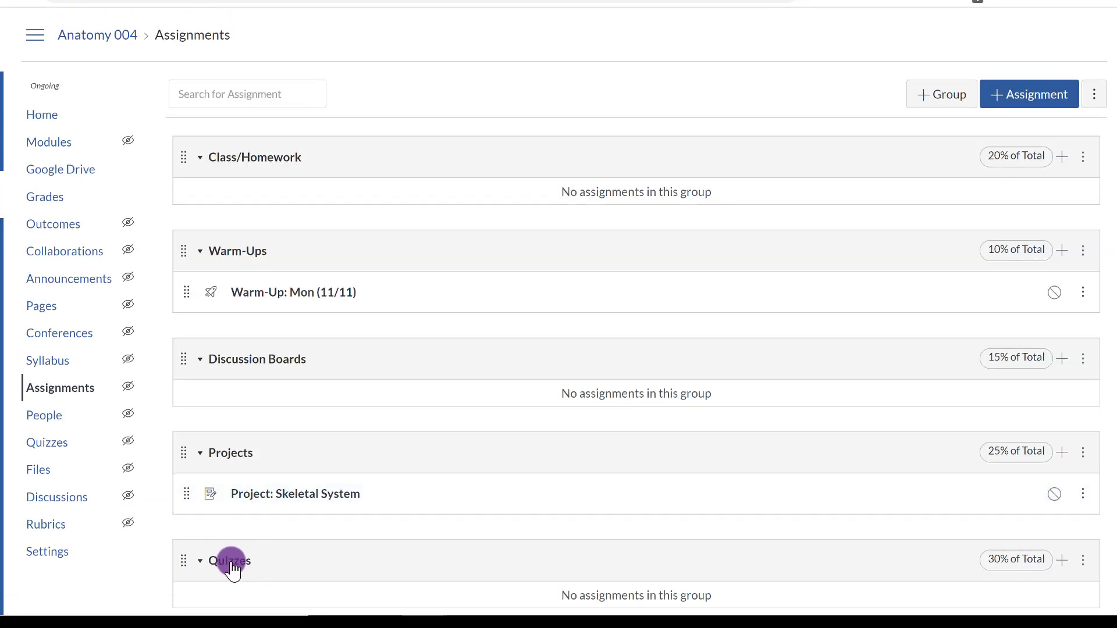
{"action": "left_click", "coordinate": [73, 501]}
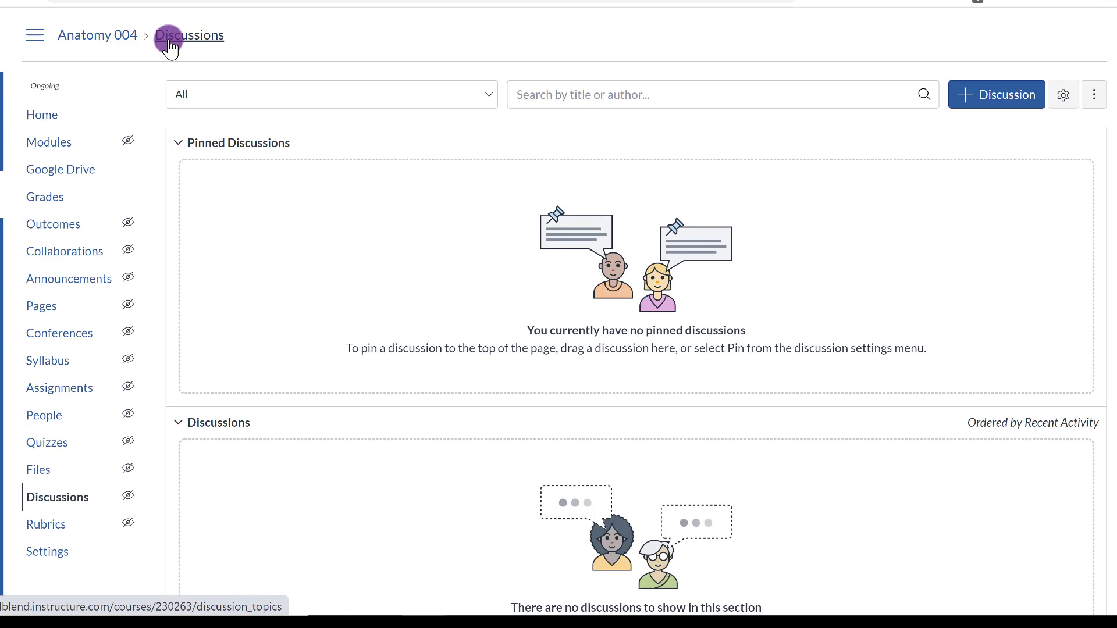
Start a new discussion and accept the suggested title 'Discussion: What Would You Like To Know'
{"action": "left_click", "coordinate": [970, 96]}
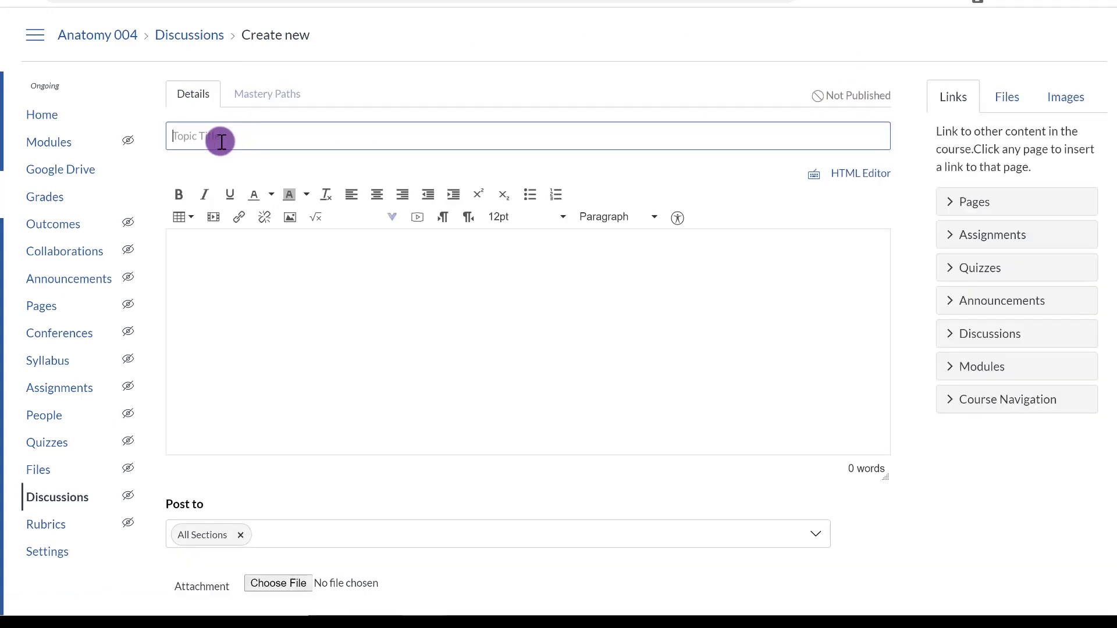
{"action": "type", "text": "Disc"}
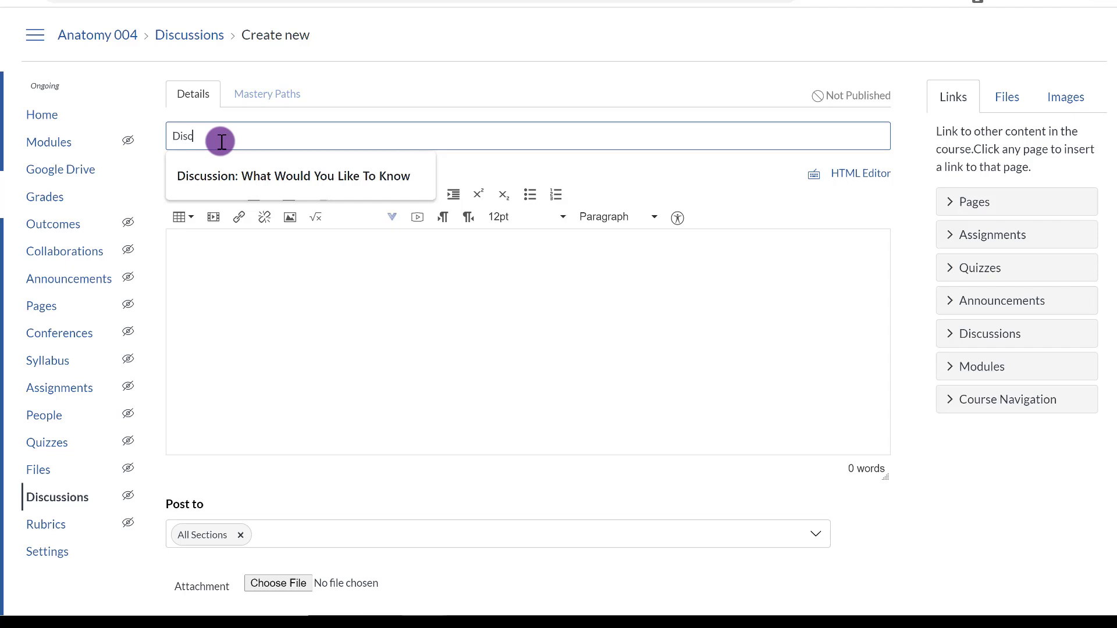
{"action": "key", "text": "Down"}
{"action": "key", "text": "Return"}
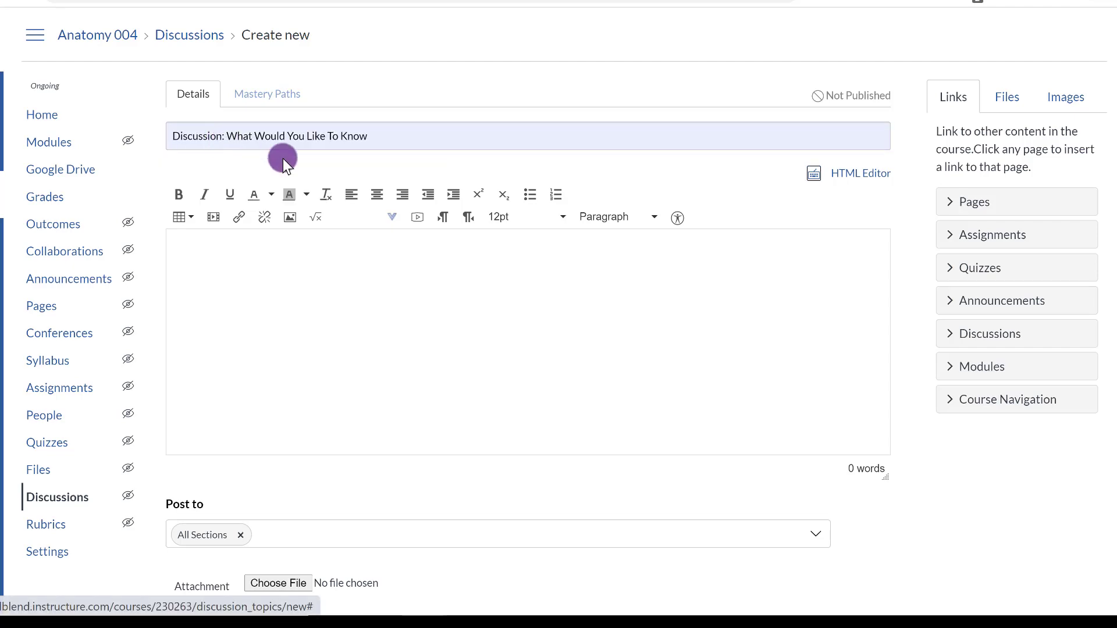
Make the discussion graded in the Discussion Boards group and save it unpublished
{"action": "scroll", "coordinate": [509, 182], "scroll_direction": "down", "scroll_amount": 10}
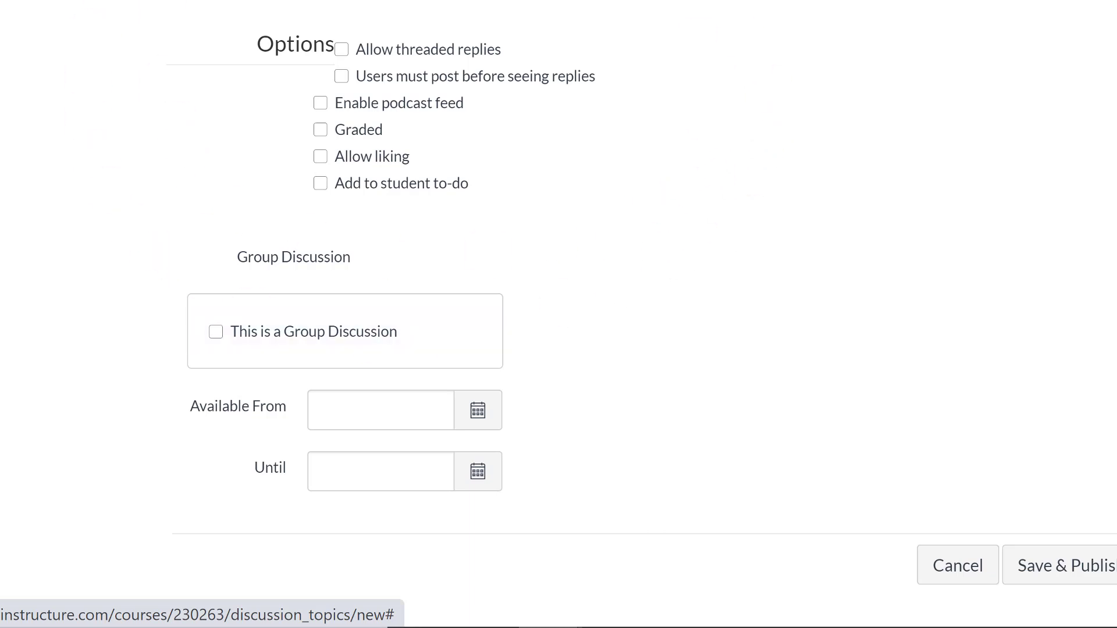
{"action": "left_click", "coordinate": [320, 131]}
{"action": "scroll", "coordinate": [576, 104], "scroll_direction": "down", "scroll_amount": 6}
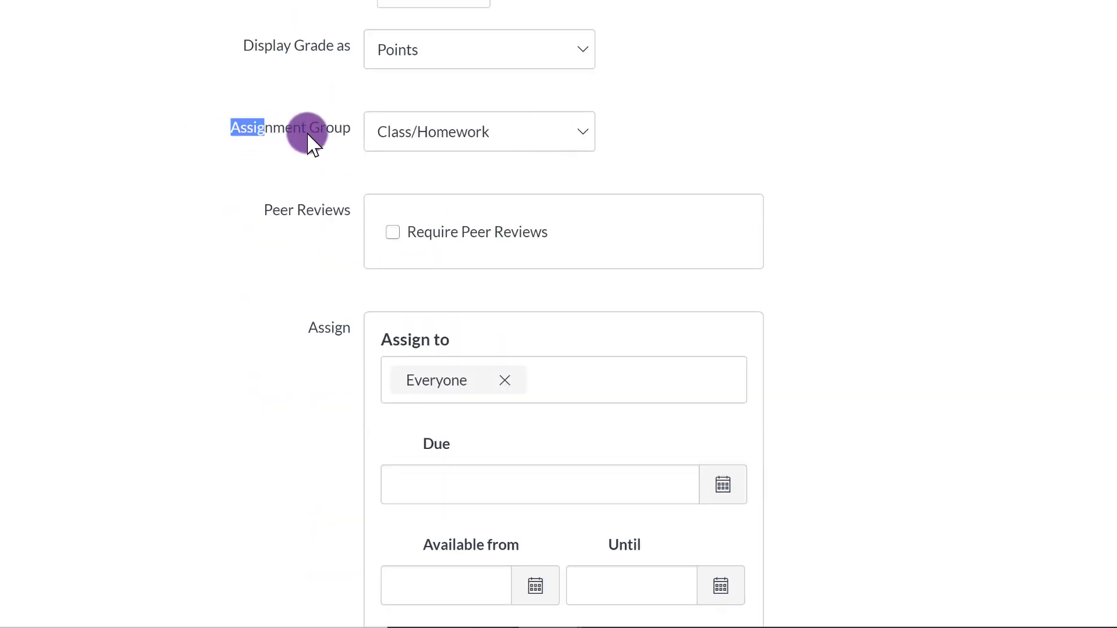
{"action": "left_click_drag", "start_coordinate": [307, 135], "coordinate": [356, 135]}
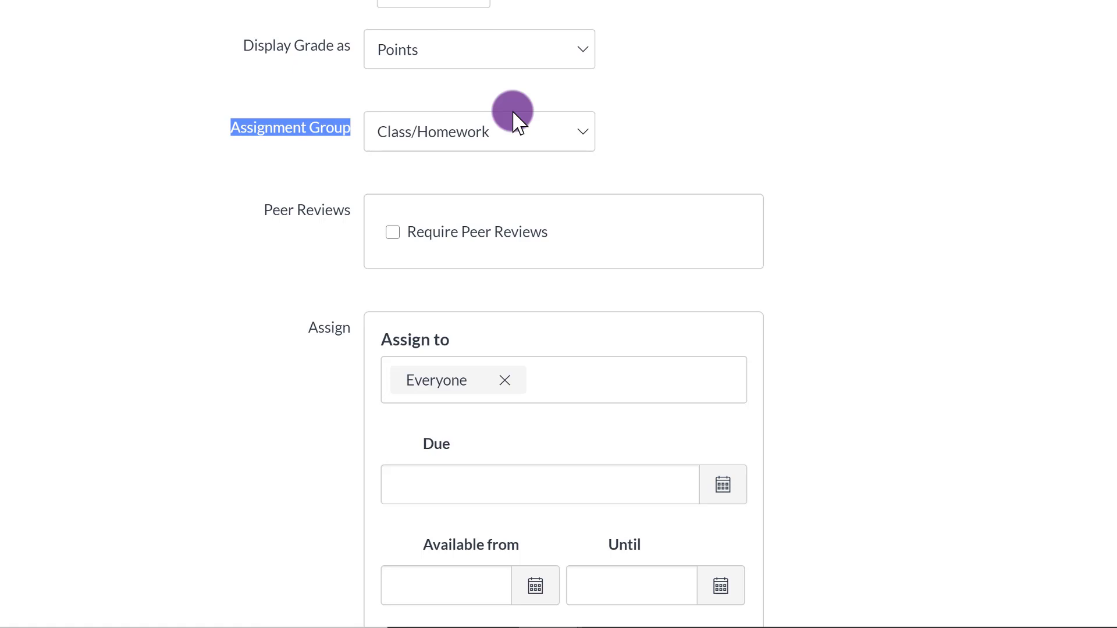
{"action": "left_click", "coordinate": [582, 137]}
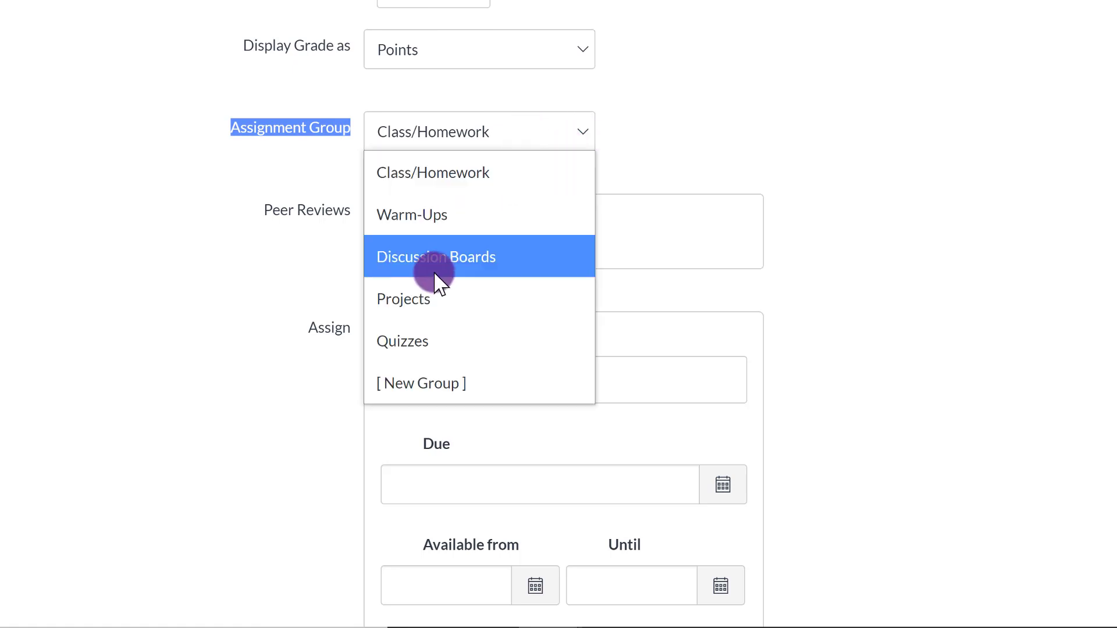
{"action": "left_click", "coordinate": [440, 259]}
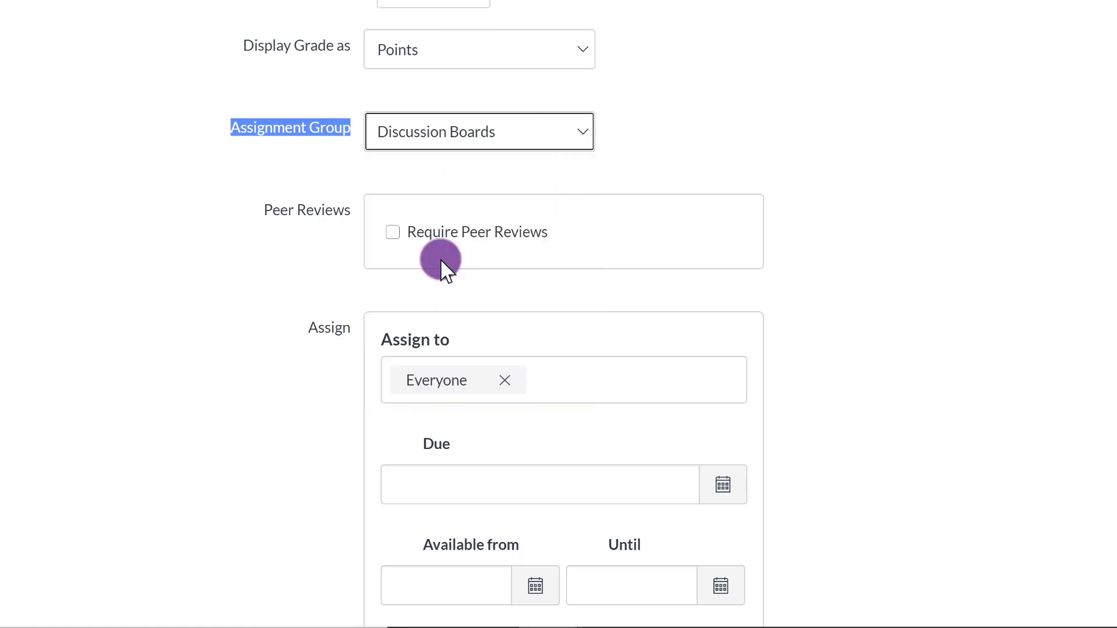
{"action": "left_click", "coordinate": [989, 222]}
{"action": "scroll", "coordinate": [989, 221], "scroll_direction": "down", "scroll_amount": 3}
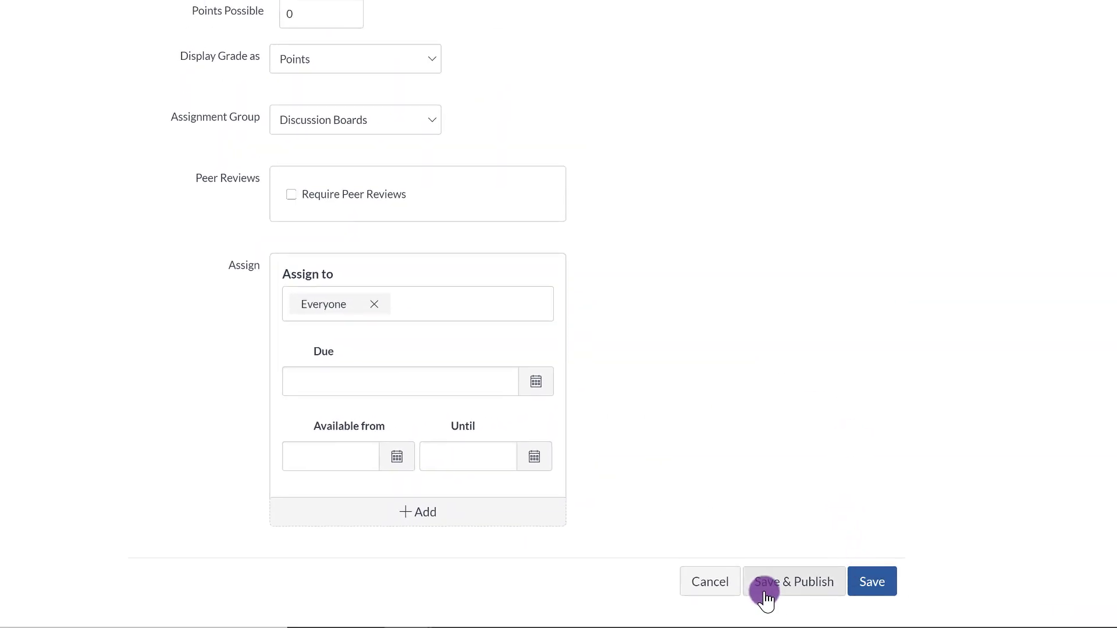
{"action": "left_click", "coordinate": [872, 582]}
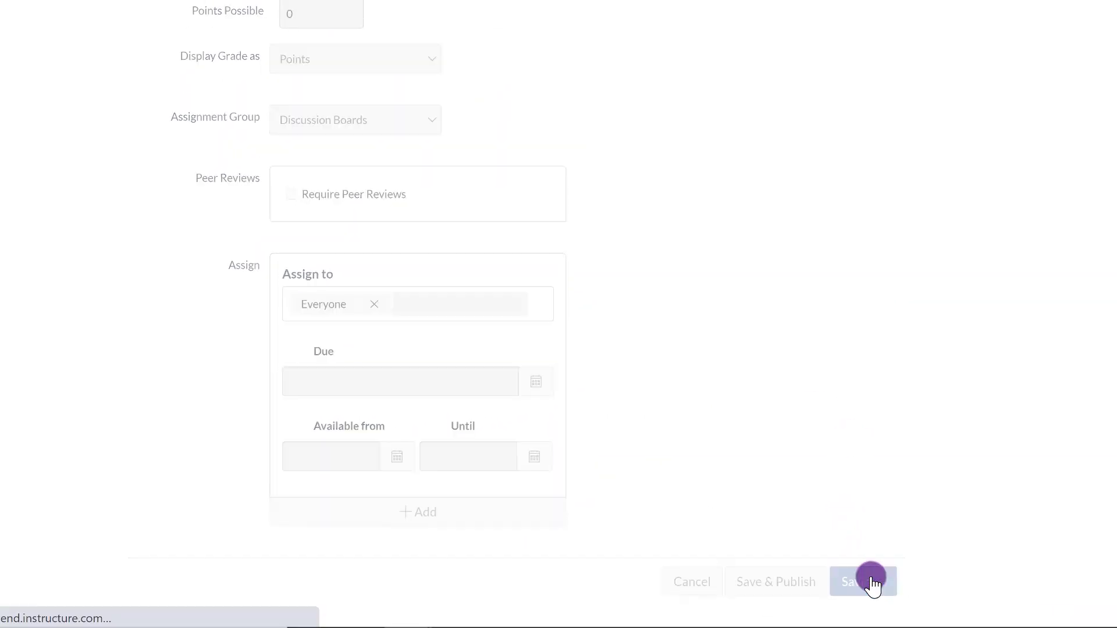
Return to Assignments to see the discussion under Discussion Boards, opening and cancelling the + Group form
{"action": "left_click", "coordinate": [57, 402]}
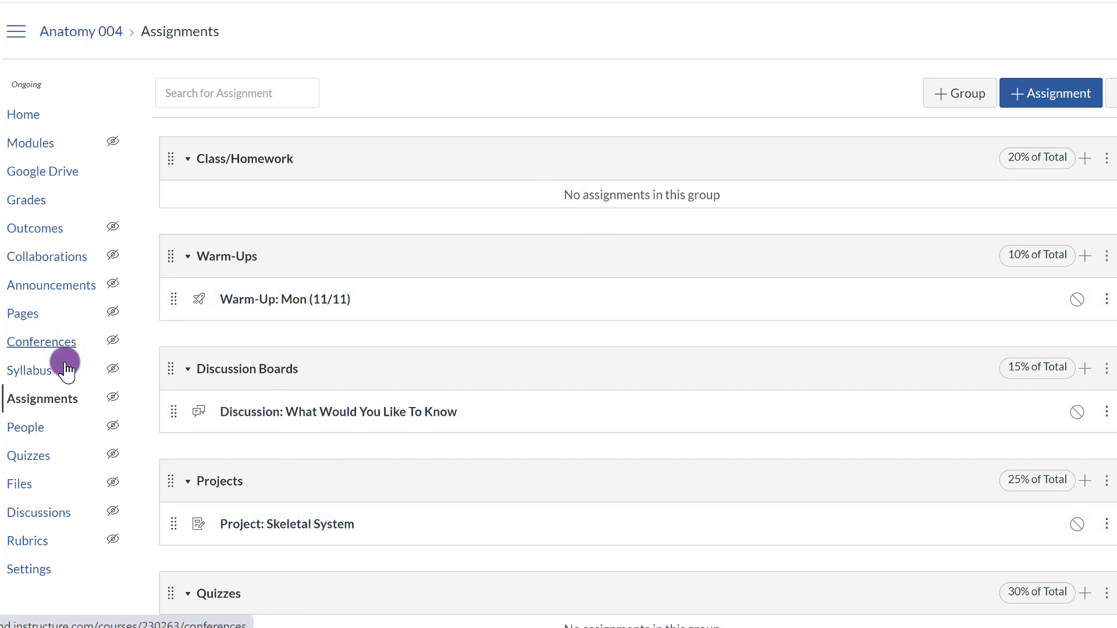
{"action": "left_click", "coordinate": [968, 94]}
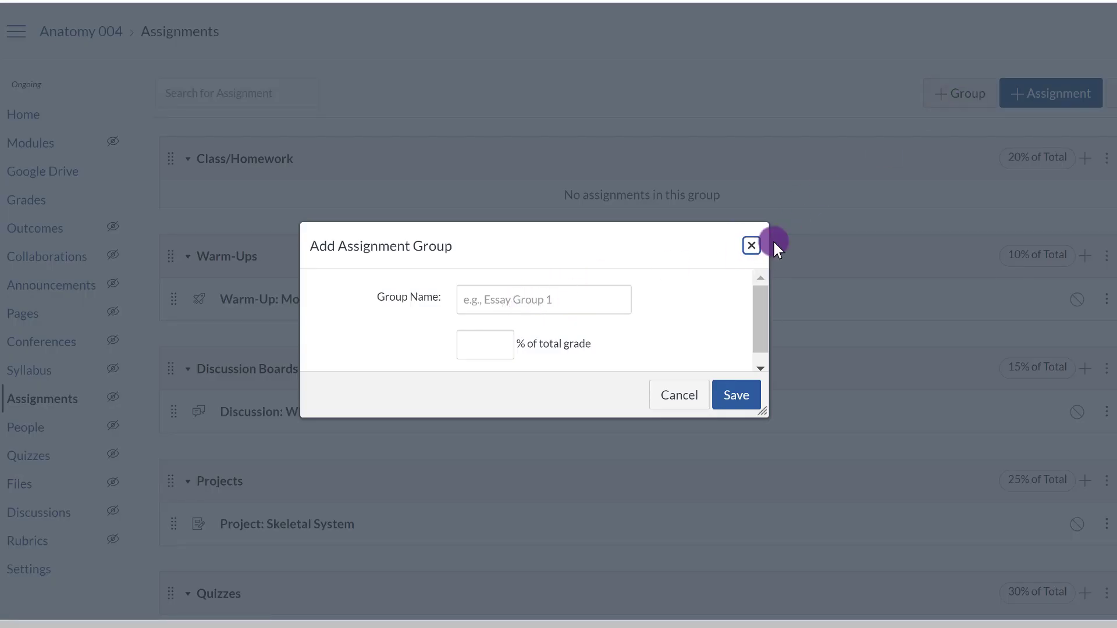
{"action": "left_click", "coordinate": [751, 245]}
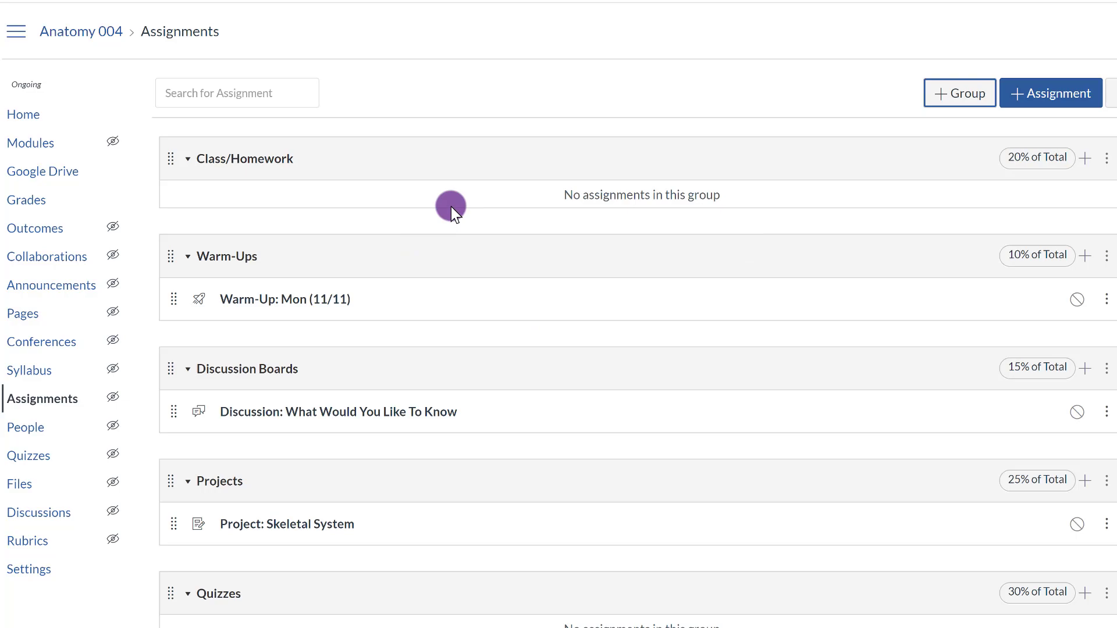
{"action": "scroll", "coordinate": [415, 209], "scroll_direction": "down", "scroll_amount": 2}
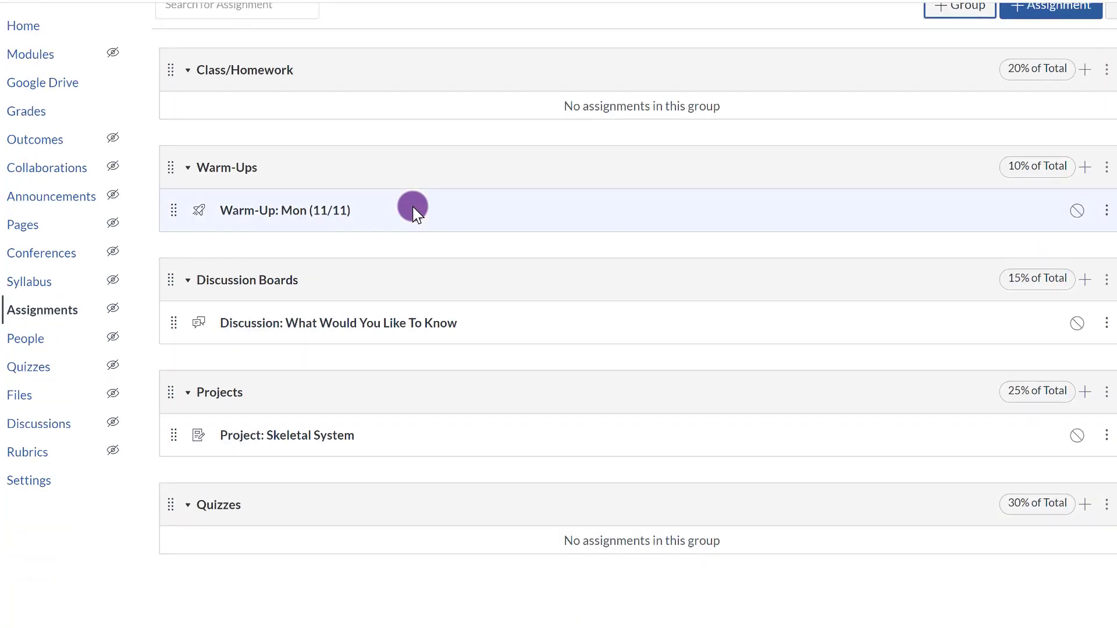
{"action": "scroll", "coordinate": [413, 207], "scroll_direction": "up", "scroll_amount": 2}
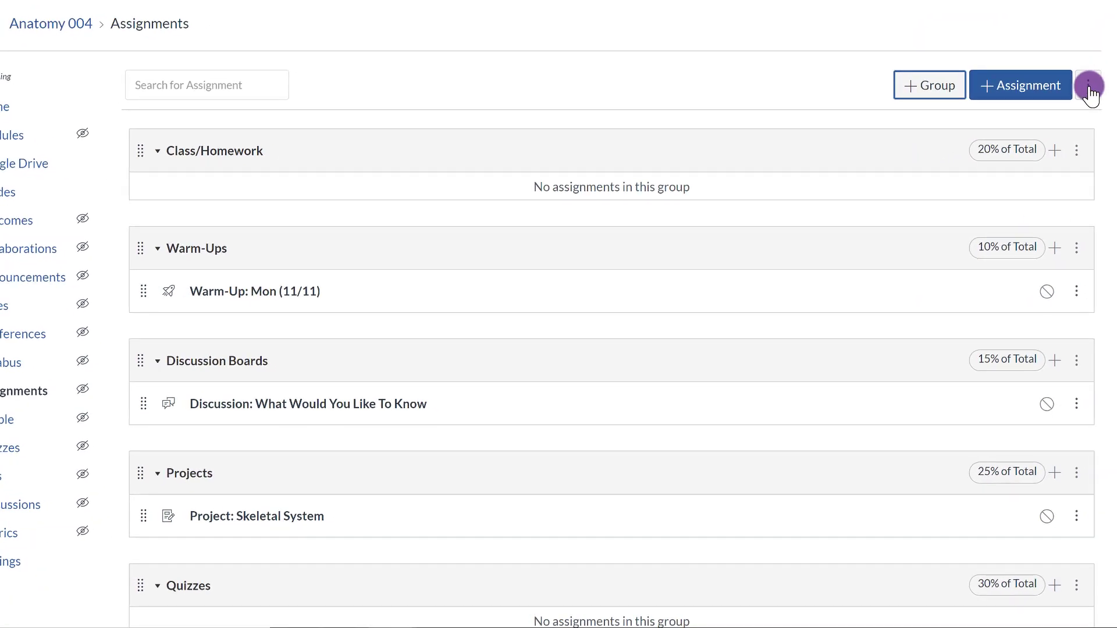
Re-save Assignment Groups Weight with weighting on at 20, 10, 15, 25 and 30 percent
{"action": "left_click", "coordinate": [1088, 89]}
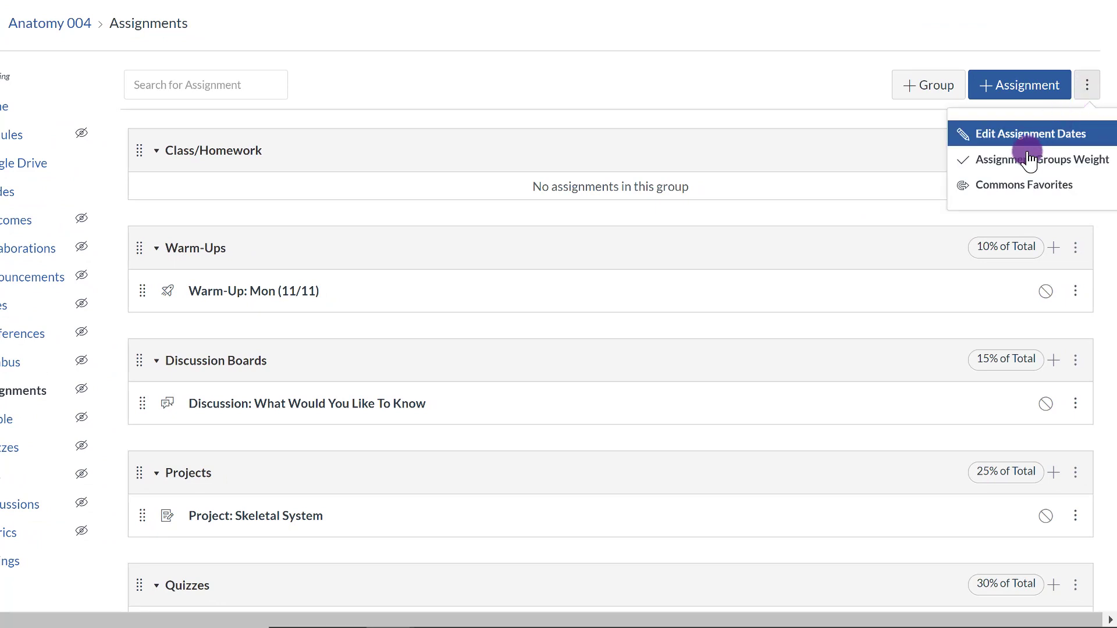
{"action": "left_click", "coordinate": [1021, 168]}
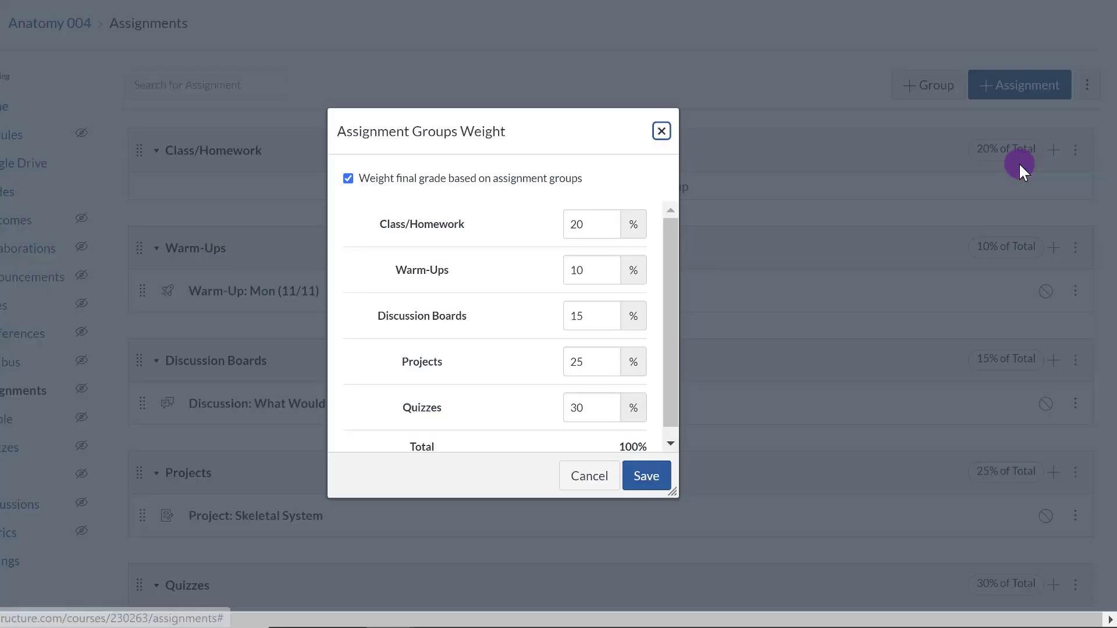
{"action": "left_click", "coordinate": [350, 180]}
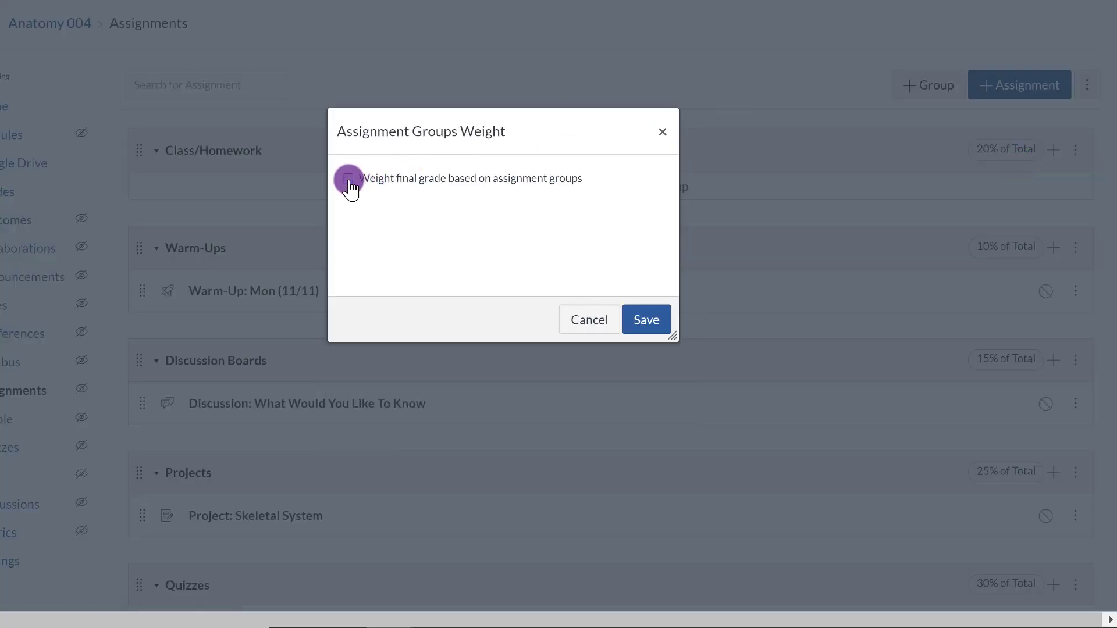
{"action": "left_click", "coordinate": [349, 181]}
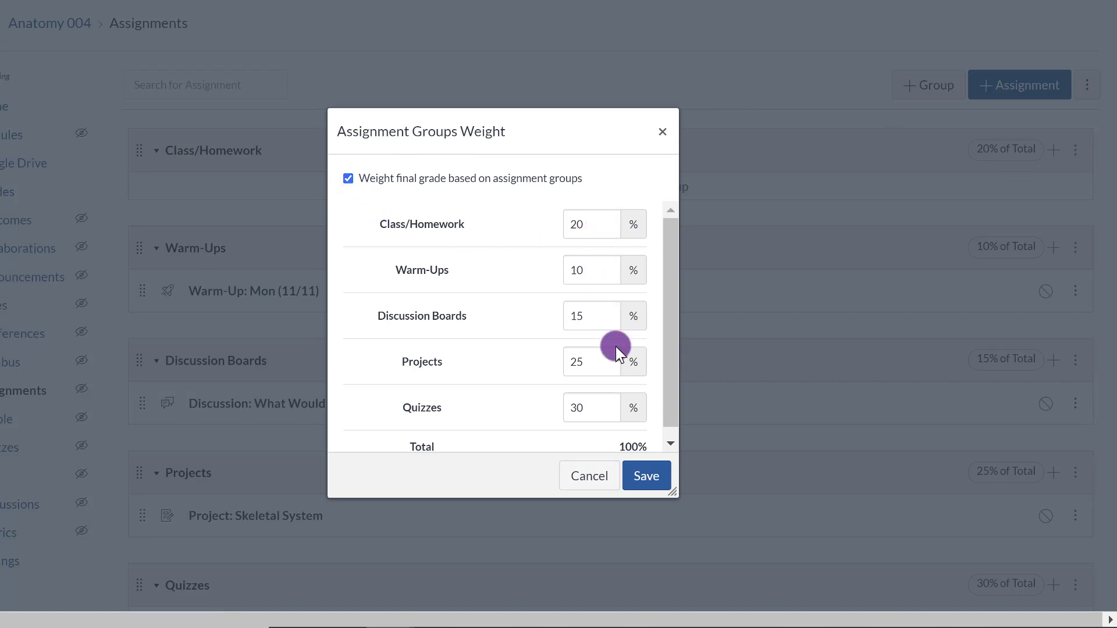
{"action": "scroll", "coordinate": [623, 375], "scroll_direction": "down", "scroll_amount": 1}
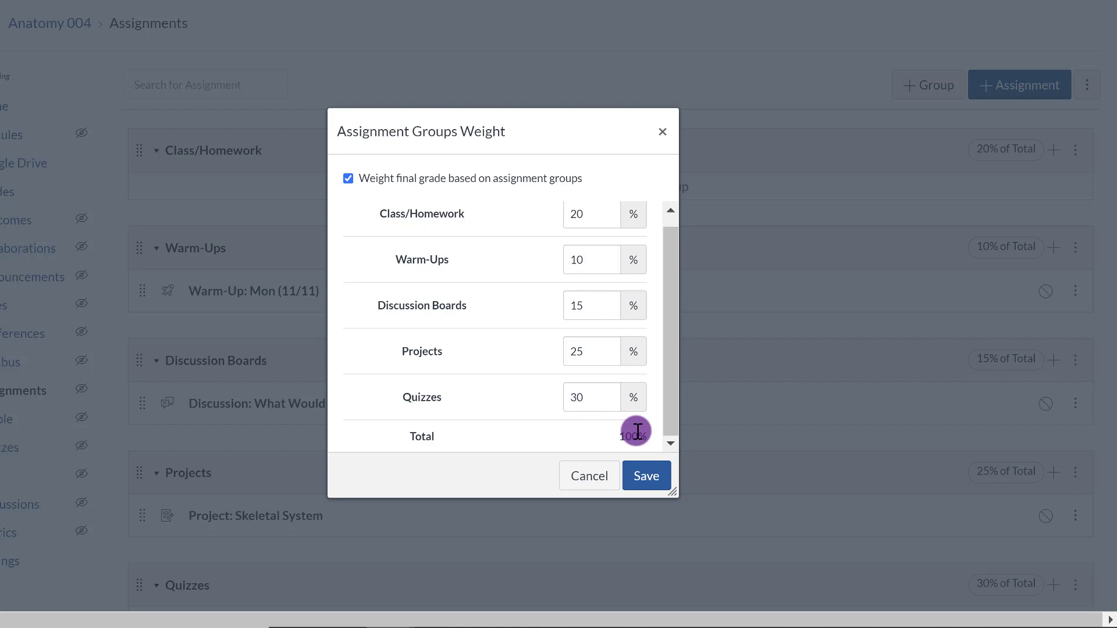
{"action": "left_click", "coordinate": [647, 477]}
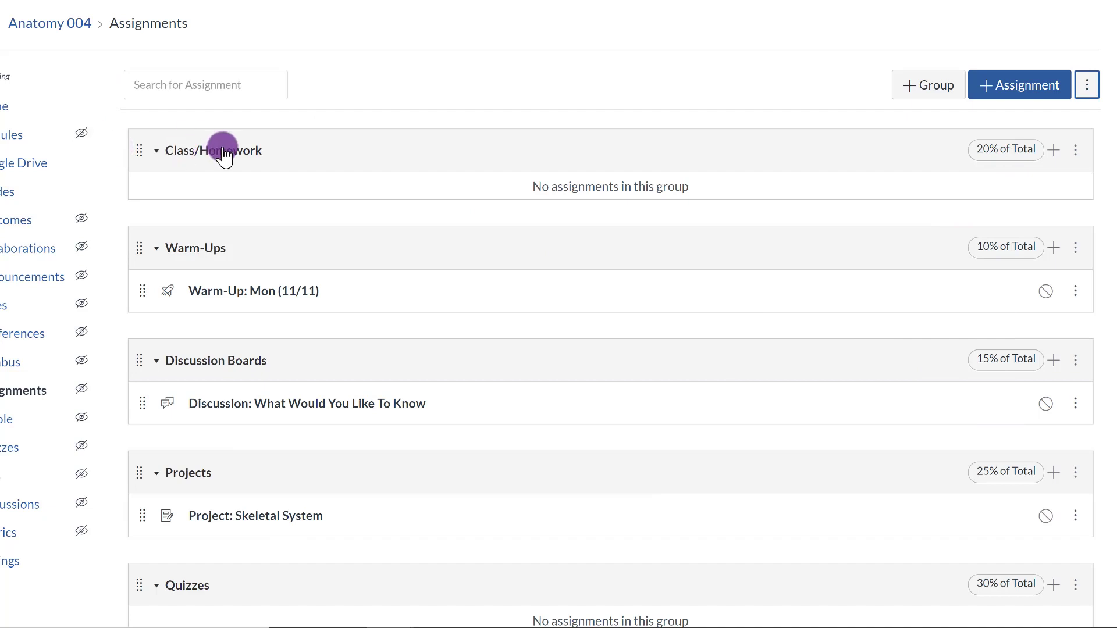
{"action": "left_click", "coordinate": [1075, 151]}
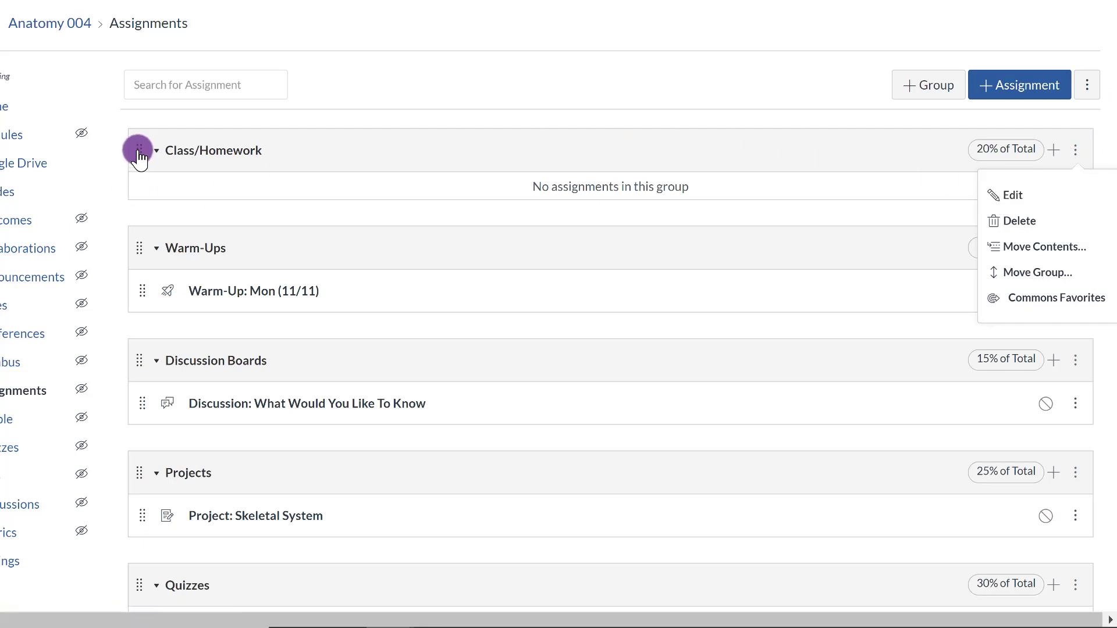
{"action": "mouse_move", "coordinate": [139, 153]}
{"action": "left_mouse_down"}
{"action": "mouse_move", "coordinate": [141, 489]}
{"action": "mouse_move", "coordinate": [122, 125]}
{"action": "mouse_move", "coordinate": [138, 136]}
{"action": "left_mouse_up"}
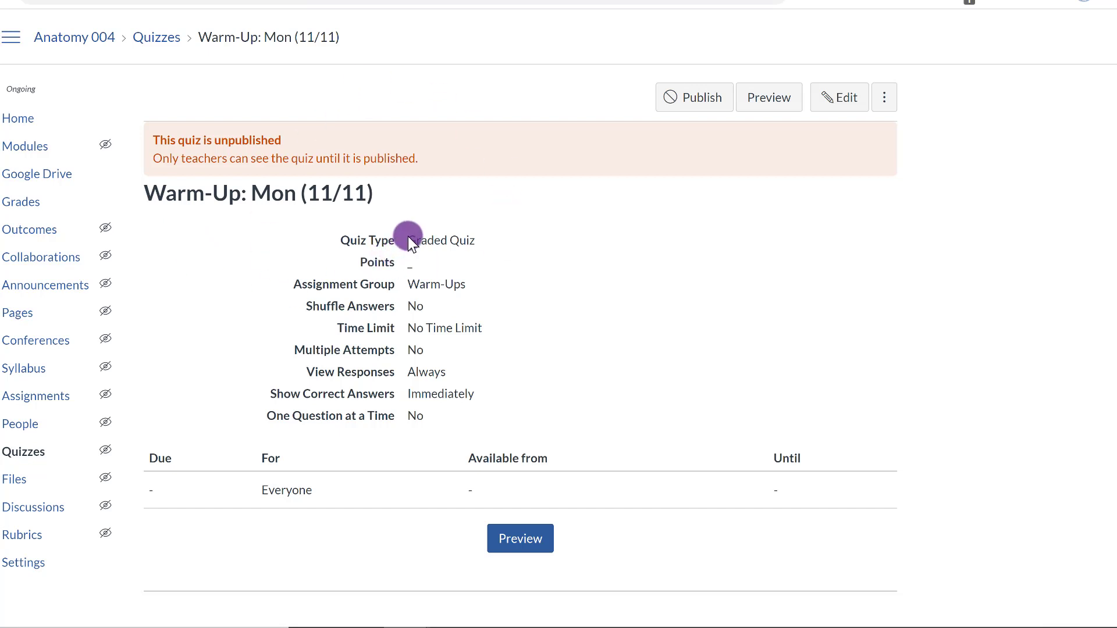
Highlight the Graded Quiz type and Warm-Up title text, then return to the Assignments list
{"action": "left_click_drag", "start_coordinate": [407, 240], "coordinate": [470, 239]}
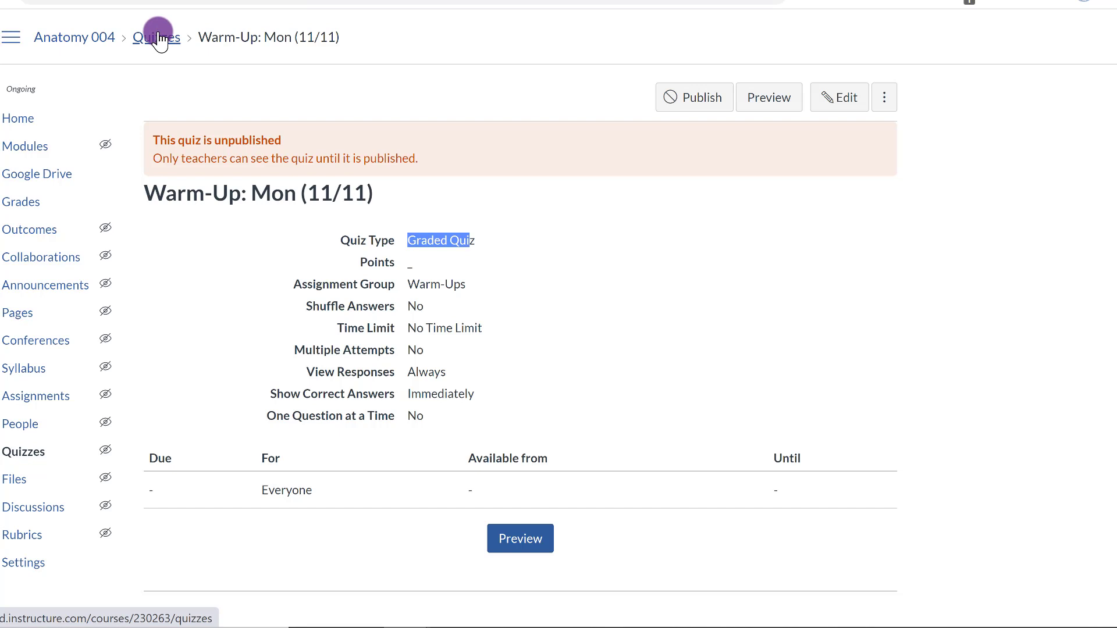
{"action": "left_click_drag", "start_coordinate": [140, 194], "coordinate": [255, 191]}
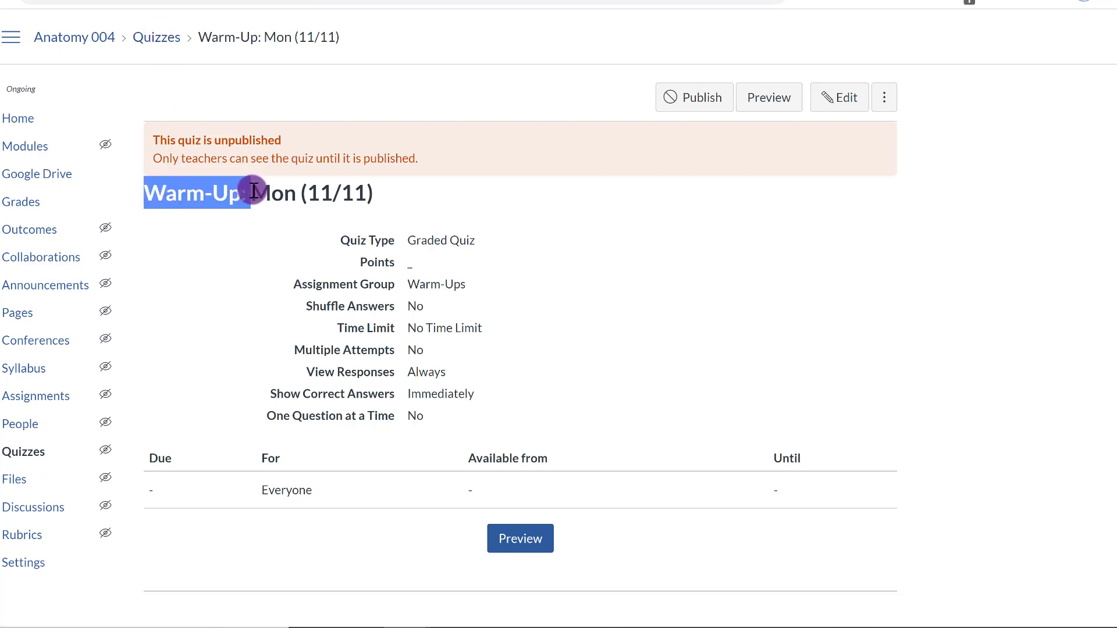
{"action": "left_click_drag", "start_coordinate": [252, 191], "coordinate": [246, 193]}
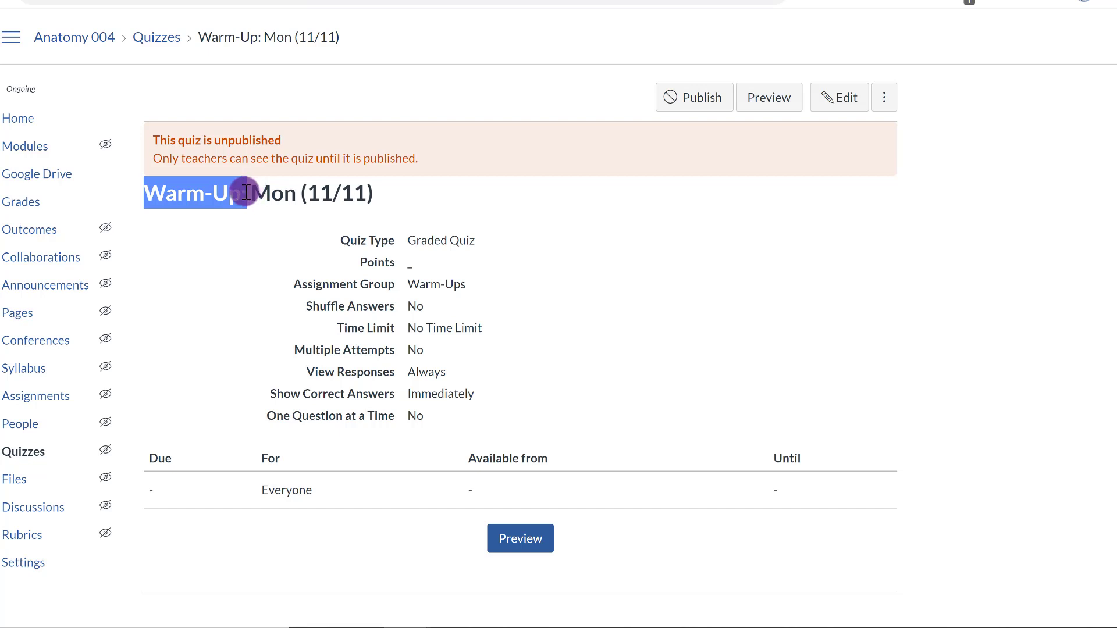
{"action": "left_click", "coordinate": [65, 402]}
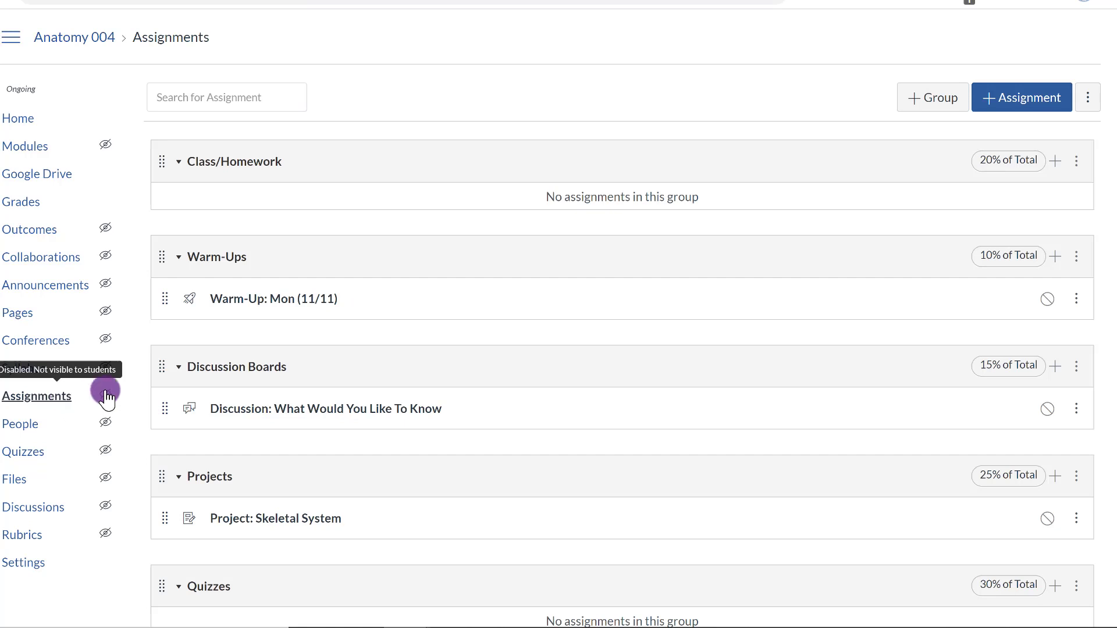